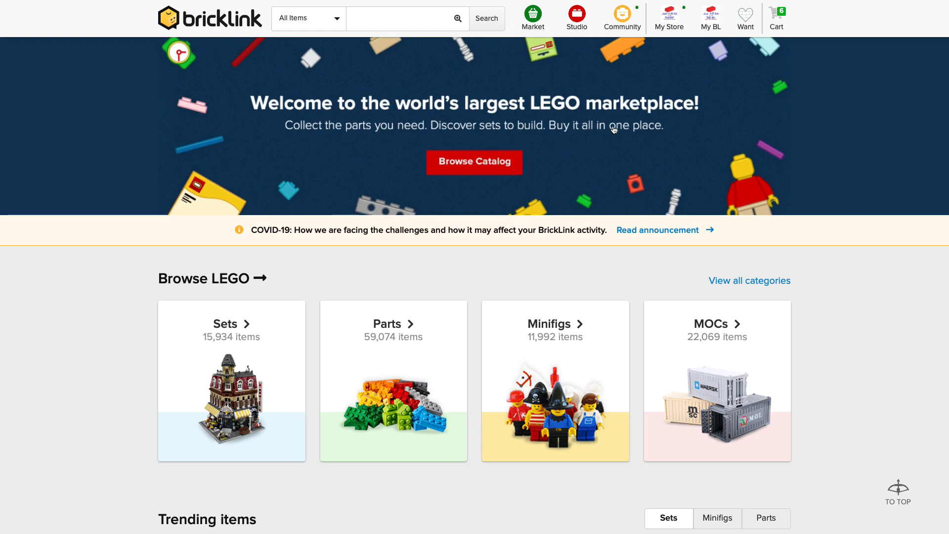
Step: Open the store's settings and bring up its shipping methods
{"action": "mouse_move", "coordinate": [669, 21]}
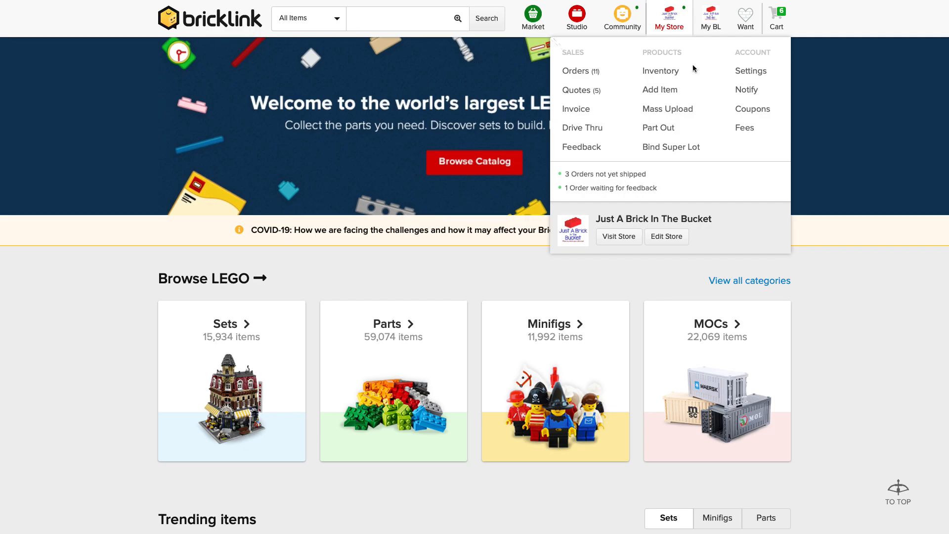
{"action": "left_click", "coordinate": [758, 72]}
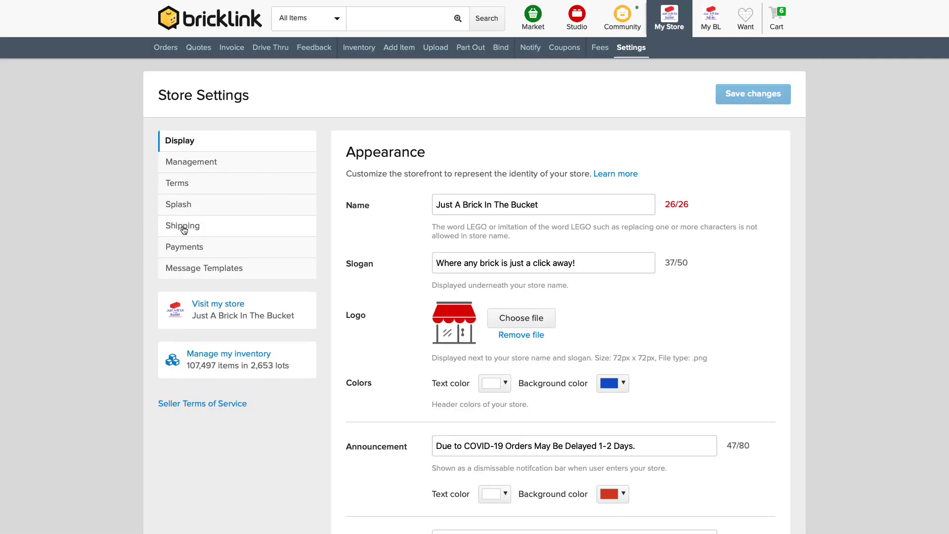
{"action": "left_click", "coordinate": [185, 227]}
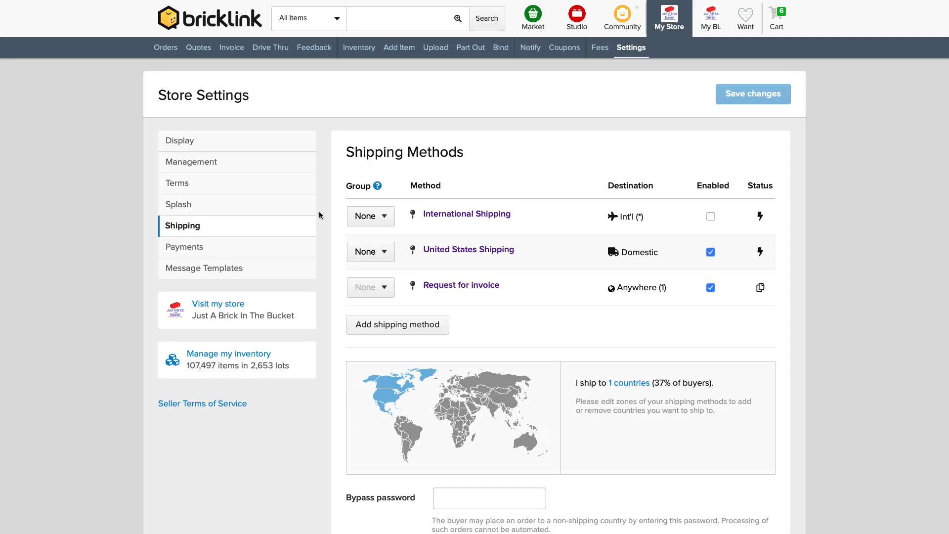
{"action": "scroll", "coordinate": [319, 216], "scroll_direction": "down", "scroll_amount": 1}
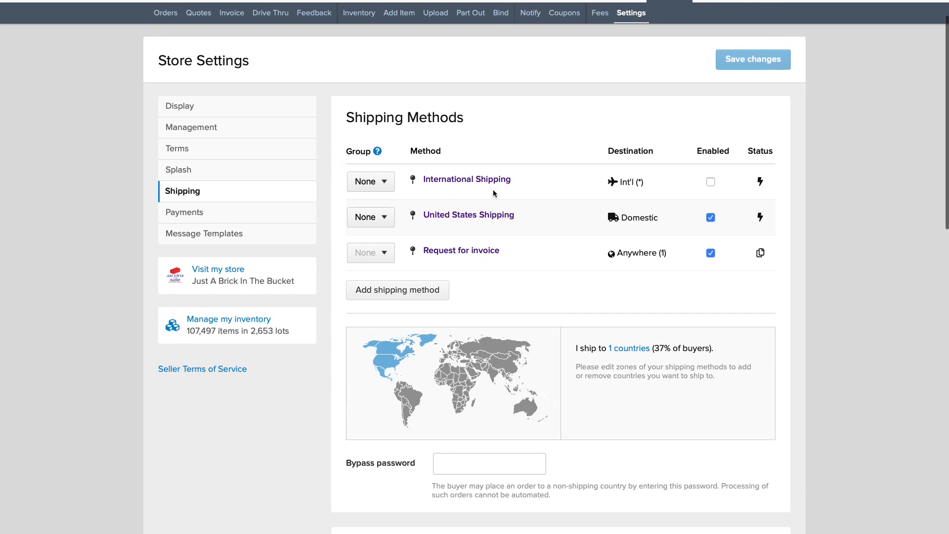
{"action": "scroll", "coordinate": [329, 264], "scroll_direction": "down", "scroll_amount": 10}
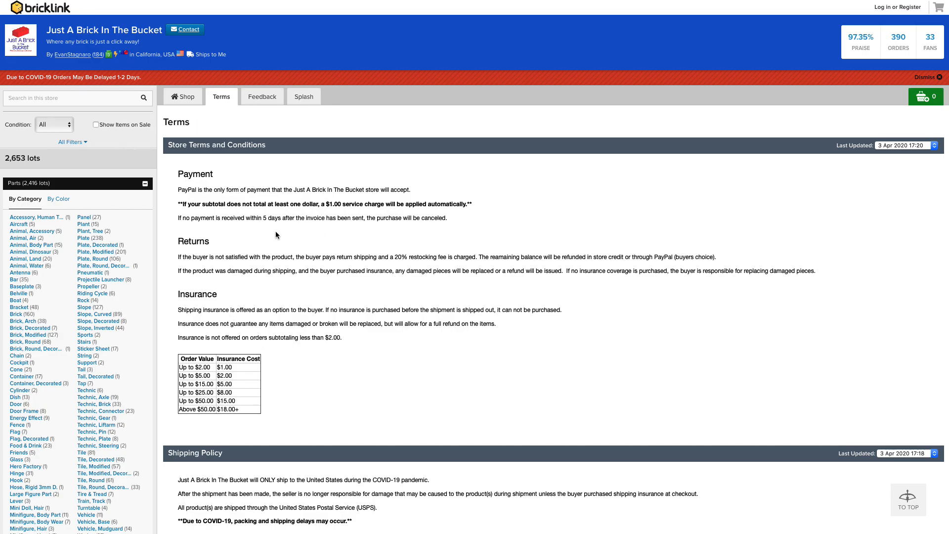
Step: Review the shipping policy on the public store's terms page, and return to the shipping settings to view the same policy in its editor
{"action": "scroll", "coordinate": [329, 328], "scroll_direction": "down", "scroll_amount": 6}
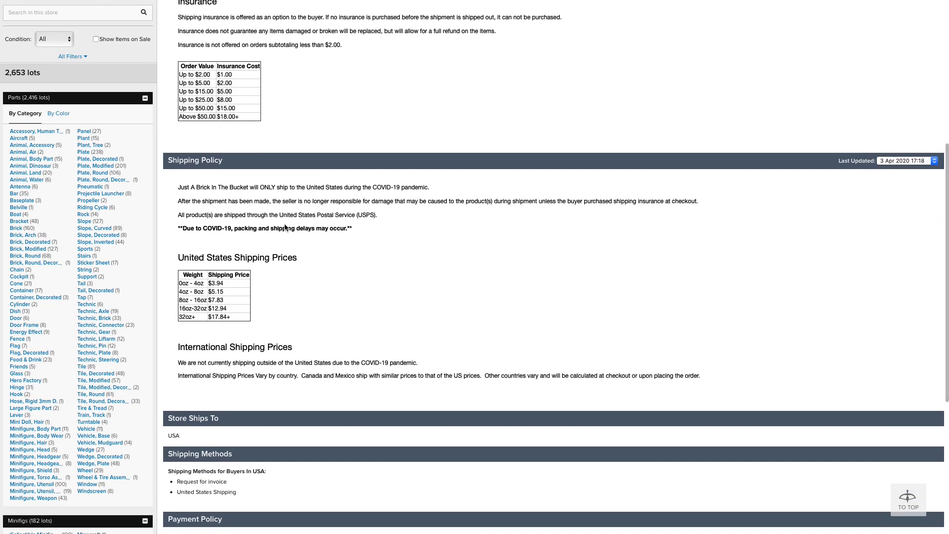
{"action": "left_click", "coordinate": [613, 0]}
{"action": "scroll", "coordinate": [523, 311], "scroll_direction": "down", "scroll_amount": 2}
{"action": "scroll", "coordinate": [522, 311], "scroll_direction": "down", "scroll_amount": 5}
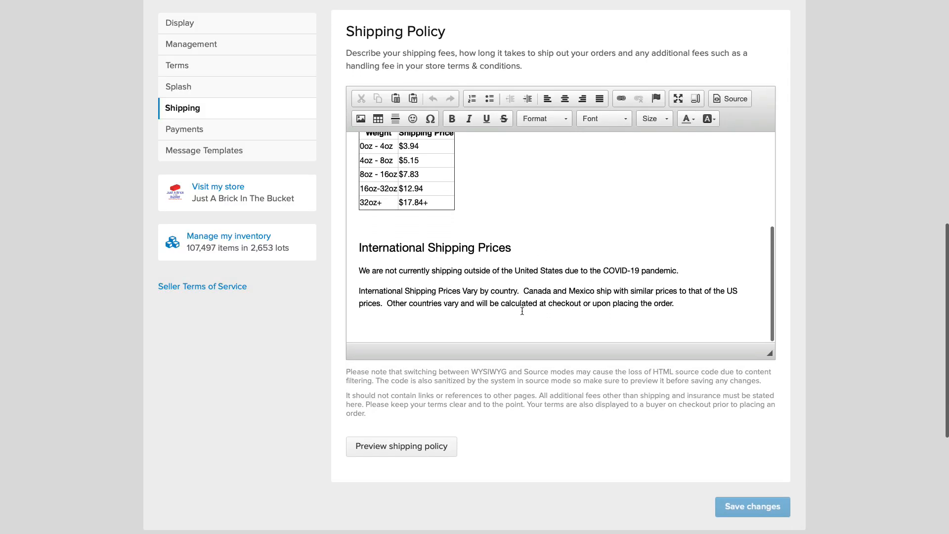
{"action": "scroll", "coordinate": [477, 268], "scroll_direction": "up", "scroll_amount": 10}
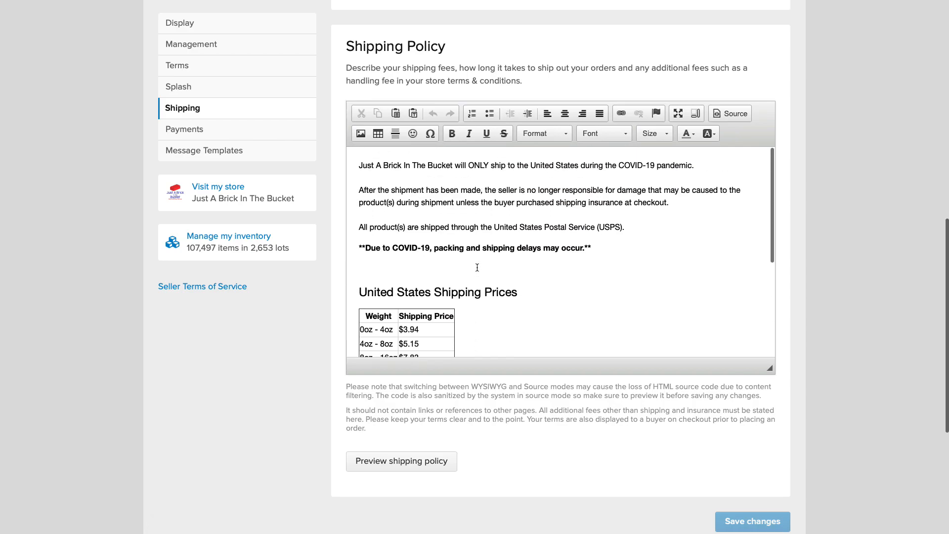
Step: Preview the shipping policy, close the preview, and look over the United States shipping price table in the editor
{"action": "scroll", "coordinate": [477, 267], "scroll_direction": "up", "scroll_amount": 1}
{"action": "left_click", "coordinate": [410, 483]}
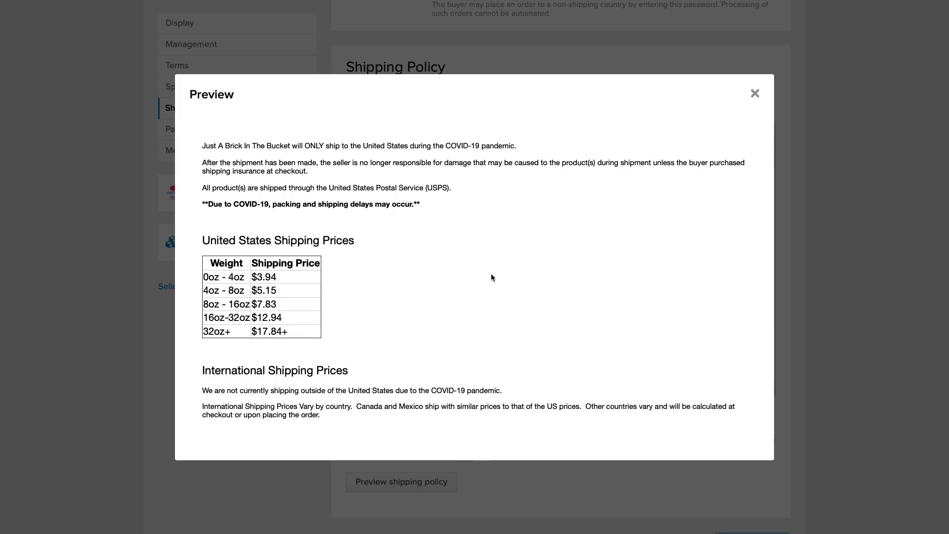
{"action": "left_click", "coordinate": [755, 94]}
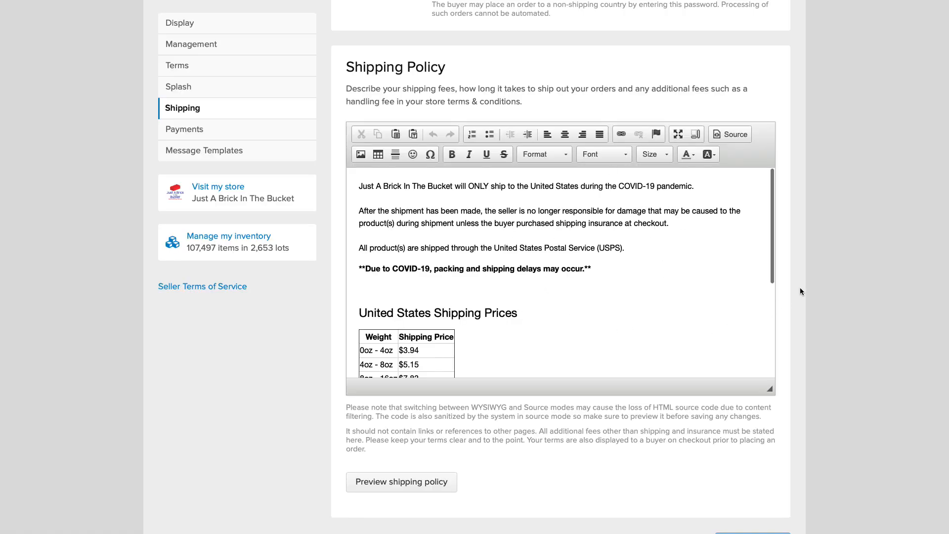
{"action": "scroll", "coordinate": [518, 284], "scroll_direction": "down", "scroll_amount": 3}
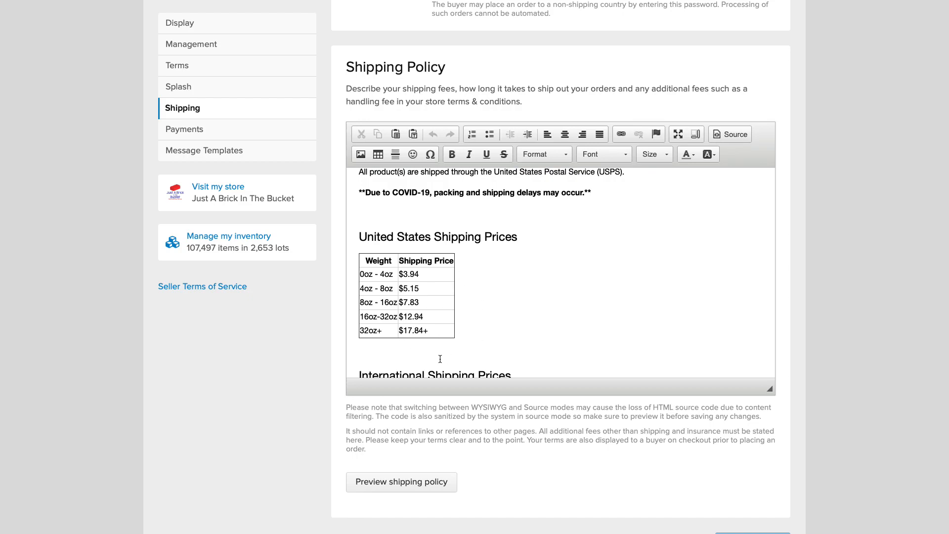
{"action": "scroll", "coordinate": [796, 255], "scroll_direction": "up", "scroll_amount": 5}
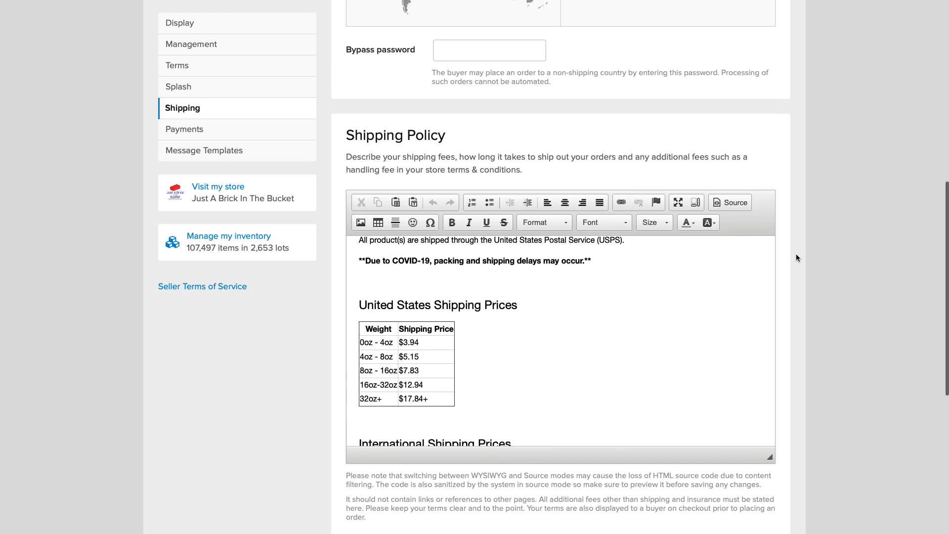
Step: Open the United States Shipping method for editing
{"action": "scroll", "coordinate": [796, 257], "scroll_direction": "up", "scroll_amount": 5}
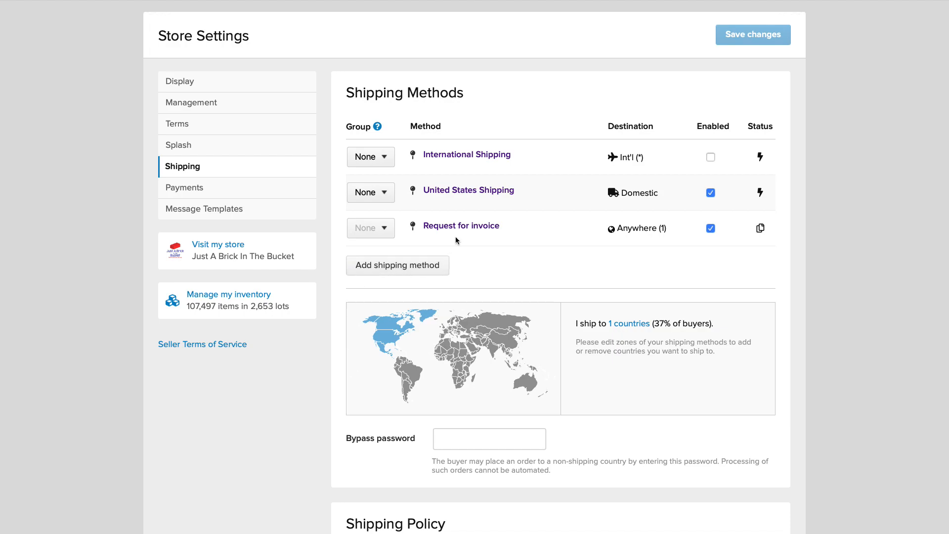
{"action": "left_click", "coordinate": [454, 191]}
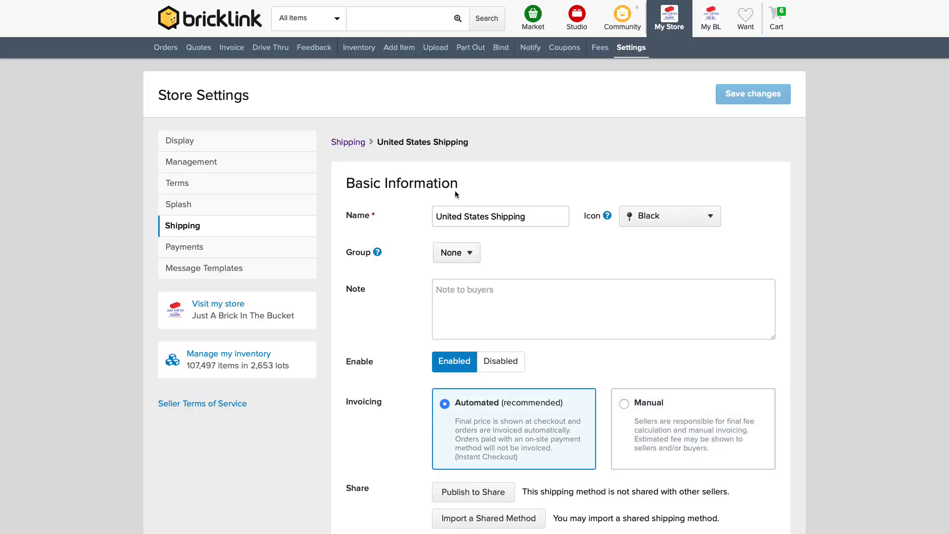
{"action": "scroll", "coordinate": [799, 205], "scroll_direction": "down", "scroll_amount": 2}
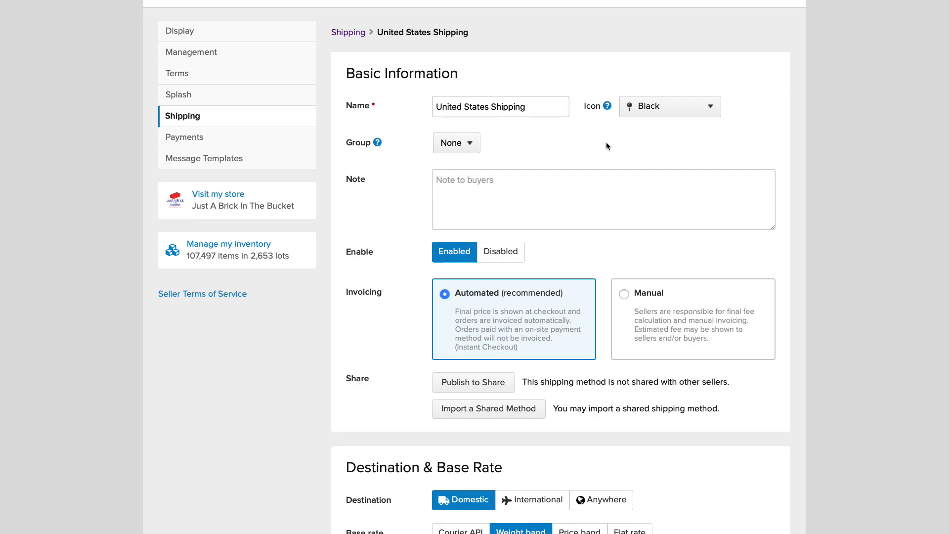
Step: View the available icon and group choices for the shipping method without changing either
{"action": "left_click", "coordinate": [644, 114]}
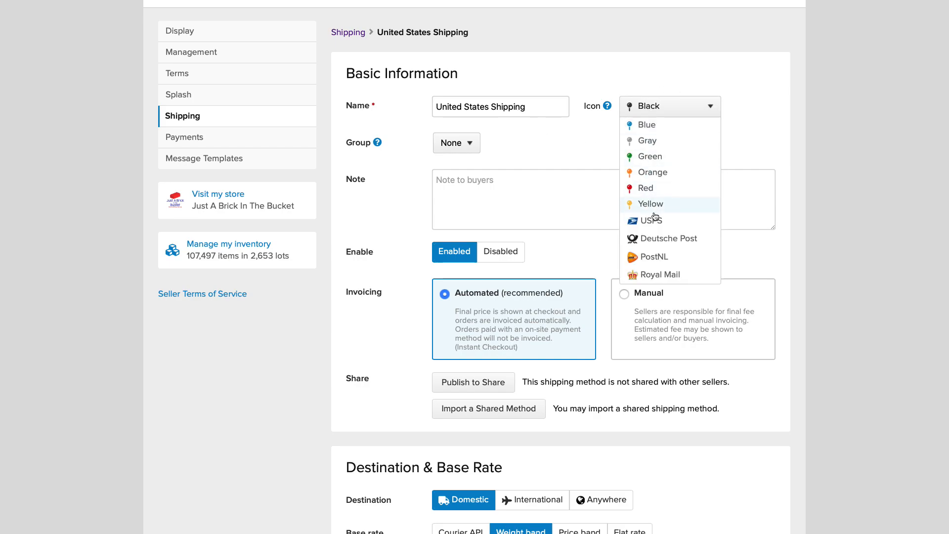
{"action": "left_click", "coordinate": [748, 109]}
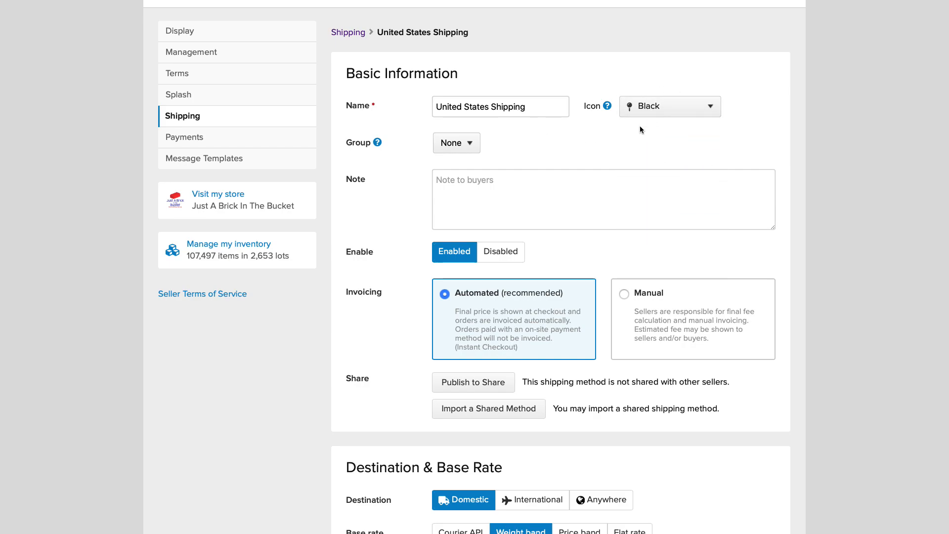
{"action": "scroll", "coordinate": [566, 125], "scroll_direction": "down", "scroll_amount": 2}
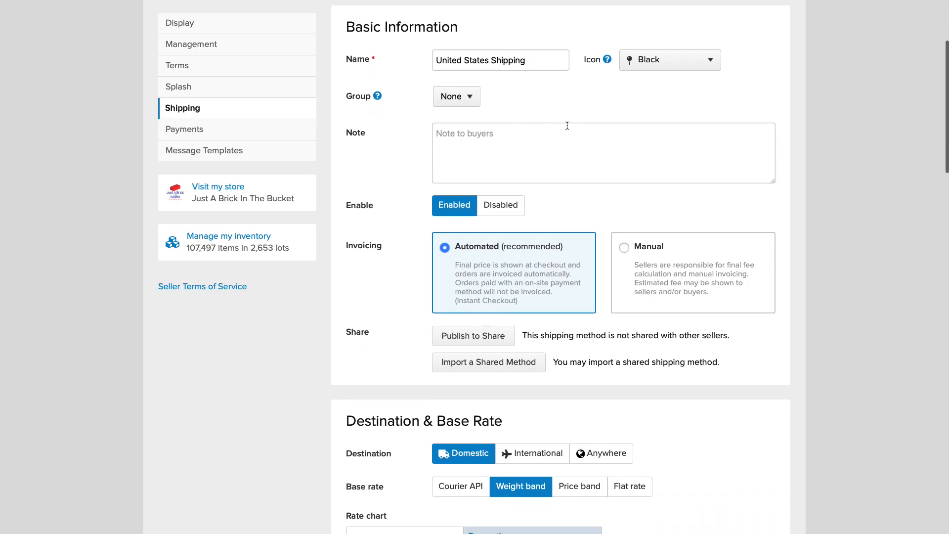
{"action": "left_click", "coordinate": [450, 99]}
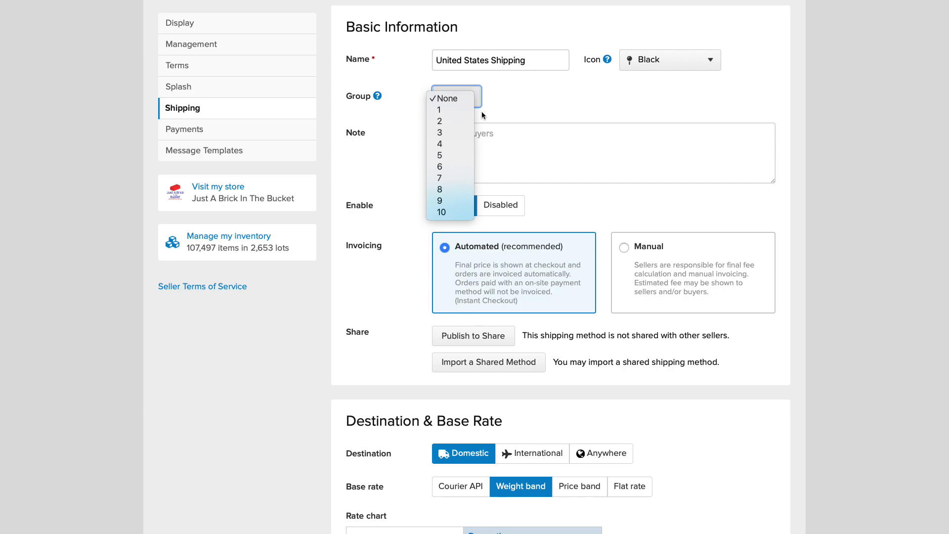
{"action": "left_click", "coordinate": [500, 100]}
{"action": "scroll", "coordinate": [424, 151], "scroll_direction": "down", "scroll_amount": 1}
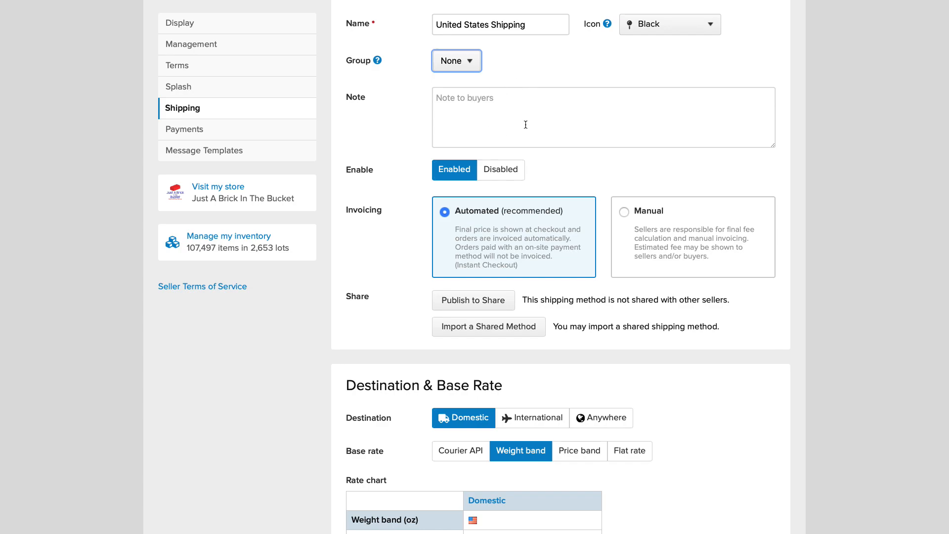
Step: Examine the method's note, enable and invoicing options, and view the form for publishing it to other sellers without publishing
{"action": "scroll", "coordinate": [391, 122], "scroll_direction": "down", "scroll_amount": 1}
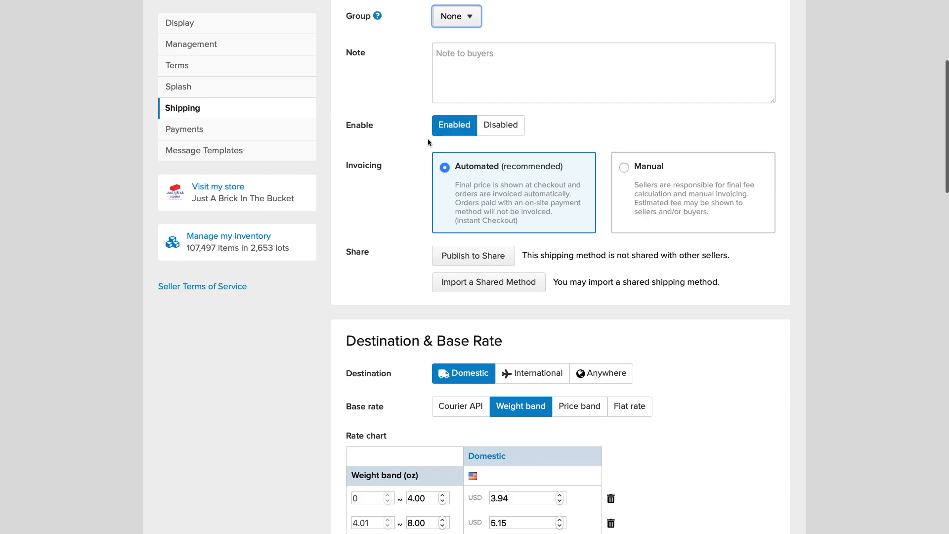
{"action": "scroll", "coordinate": [428, 140], "scroll_direction": "up", "scroll_amount": 2}
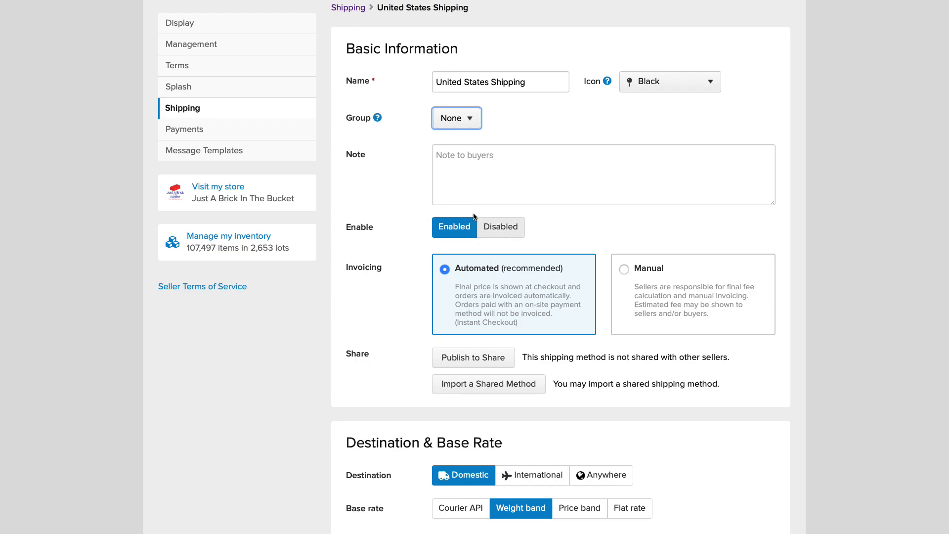
{"action": "scroll", "coordinate": [402, 229], "scroll_direction": "down", "scroll_amount": 2}
{"action": "scroll", "coordinate": [403, 233], "scroll_direction": "down", "scroll_amount": 1}
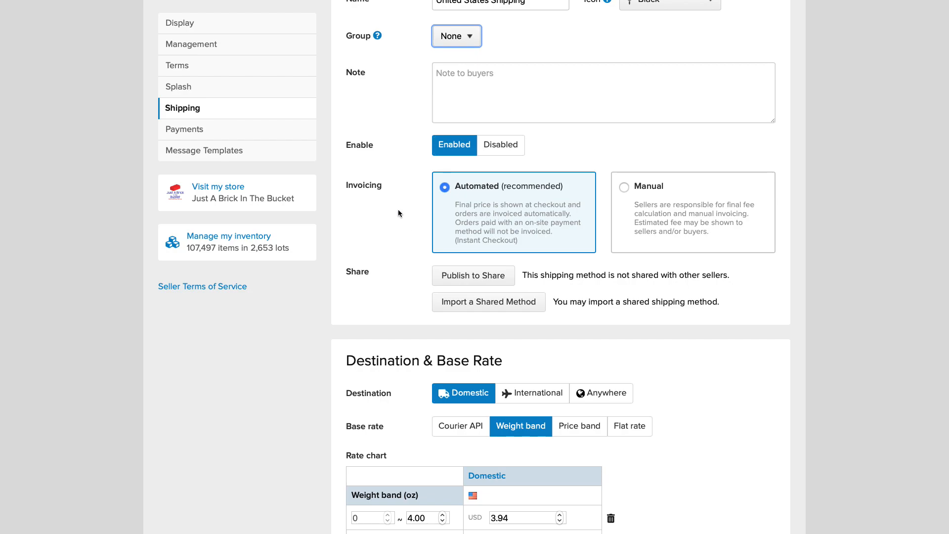
{"action": "scroll", "coordinate": [398, 213], "scroll_direction": "down", "scroll_amount": 1}
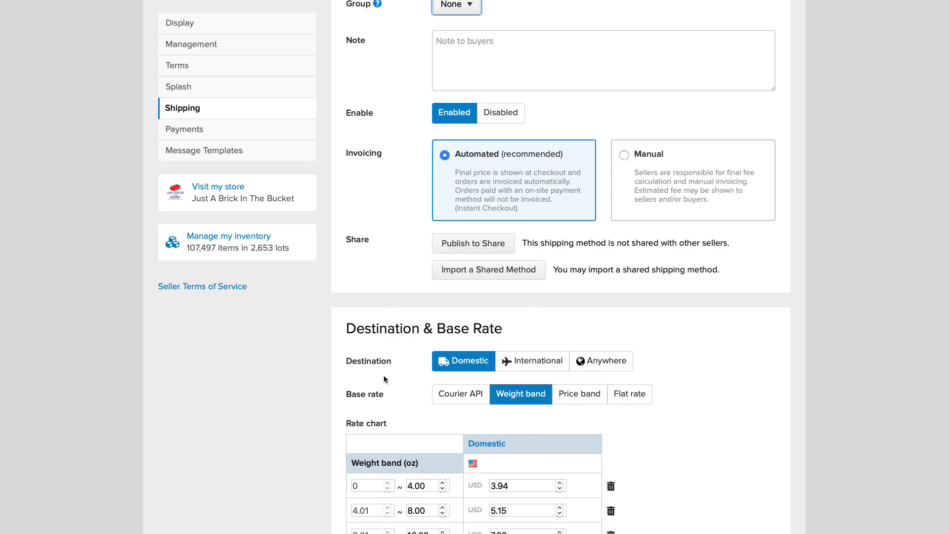
{"action": "scroll", "coordinate": [400, 272], "scroll_direction": "up", "scroll_amount": 1}
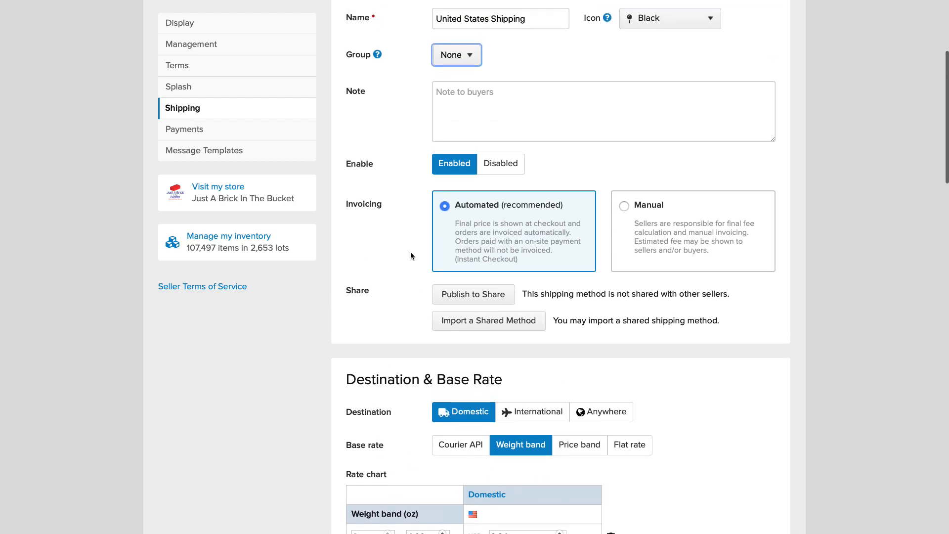
{"action": "left_click", "coordinate": [459, 298]}
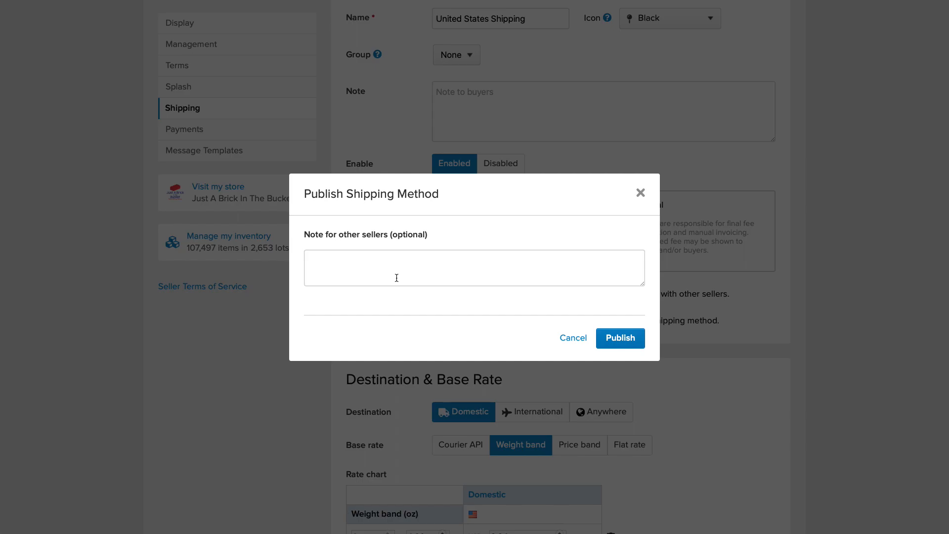
{"action": "left_click", "coordinate": [642, 194]}
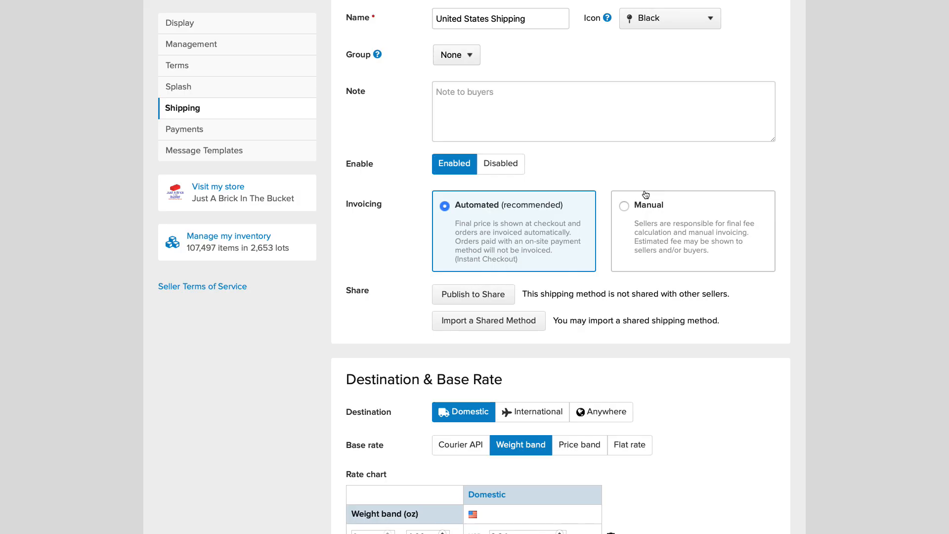
Step: Browse the list of shared shipping methods available for import
{"action": "left_click", "coordinate": [490, 322]}
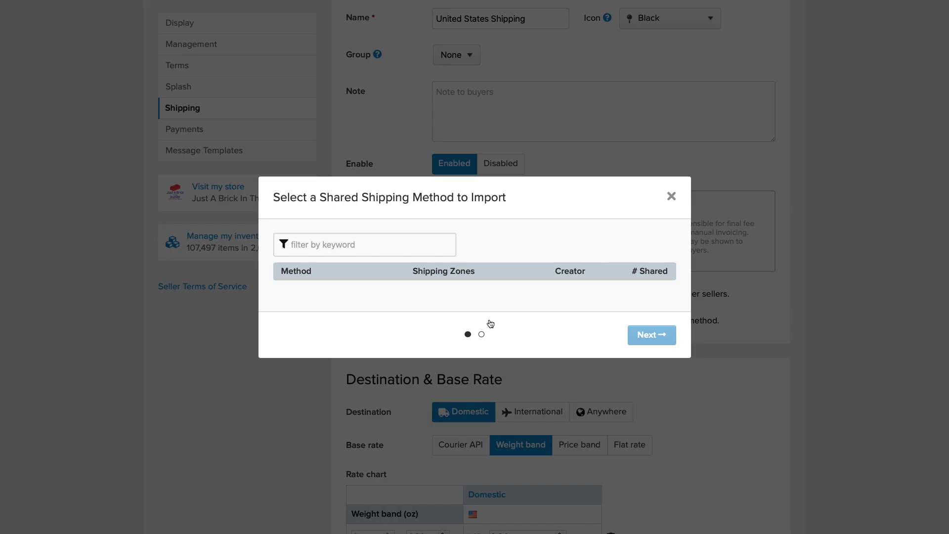
{"action": "scroll", "coordinate": [397, 241], "scroll_direction": "down", "scroll_amount": 1}
{"action": "scroll", "coordinate": [396, 242], "scroll_direction": "down", "scroll_amount": 5}
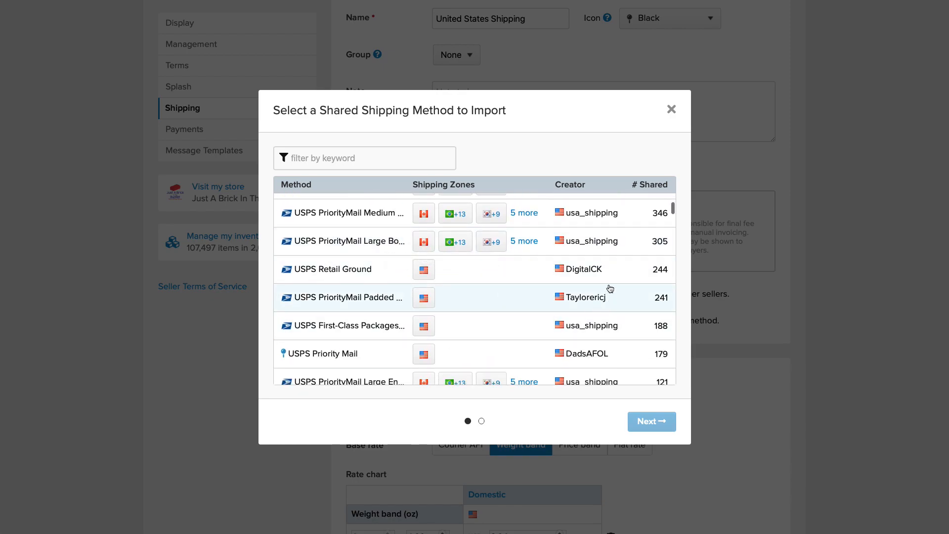
{"action": "scroll", "coordinate": [507, 312], "scroll_direction": "up", "scroll_amount": 6}
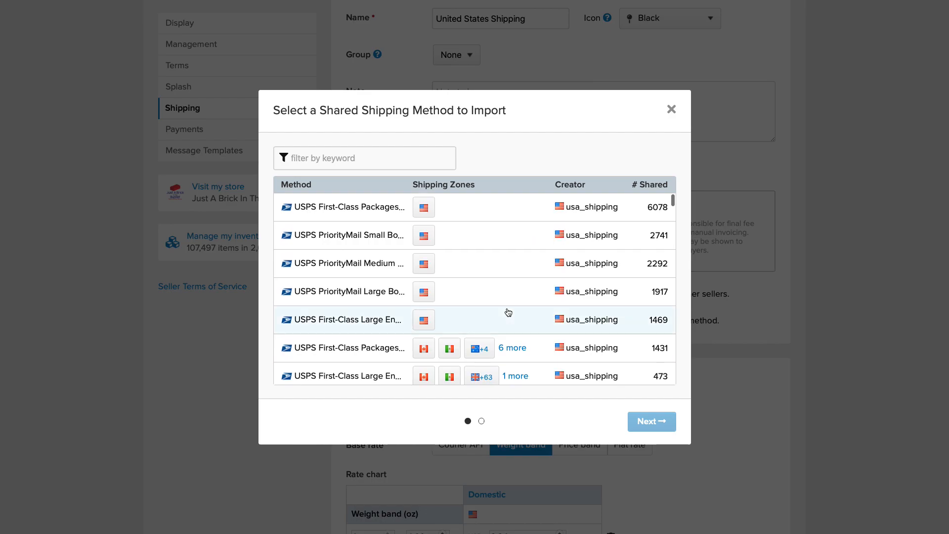
Step: Preview the details and rates of the shared USPS First-Class Packages (retail) method for the US, and close it without importing
{"action": "left_click", "coordinate": [406, 214]}
{"action": "left_click", "coordinate": [643, 426]}
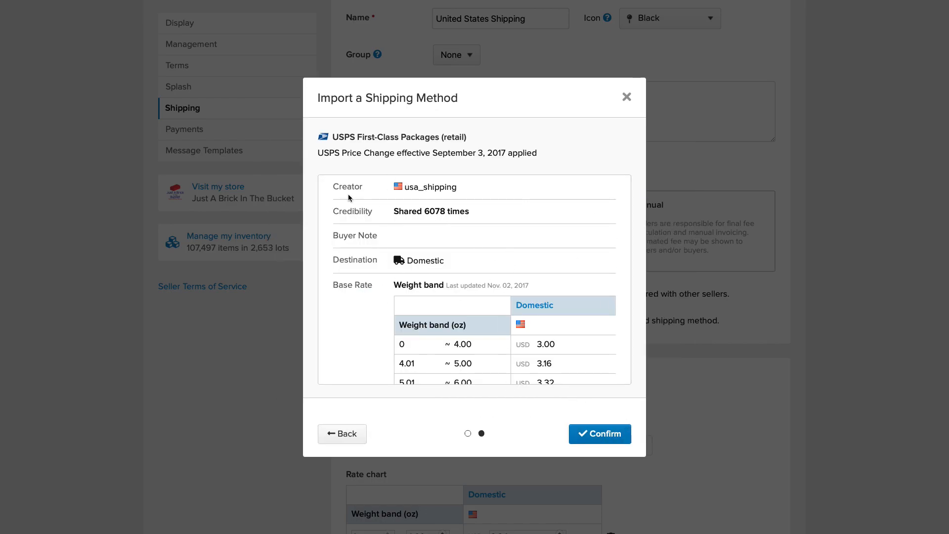
{"action": "scroll", "coordinate": [335, 203], "scroll_direction": "down", "scroll_amount": 8}
{"action": "scroll", "coordinate": [365, 246], "scroll_direction": "up", "scroll_amount": 8}
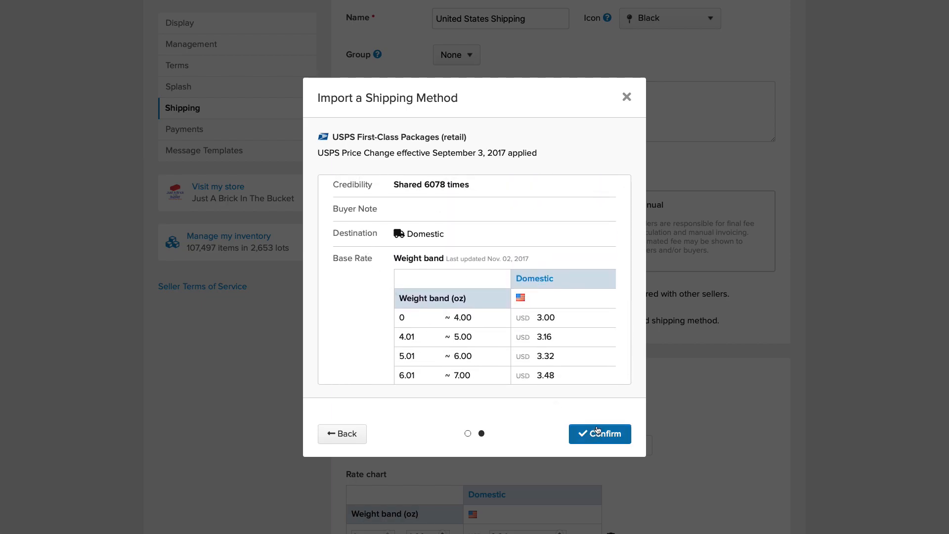
{"action": "left_click", "coordinate": [626, 96]}
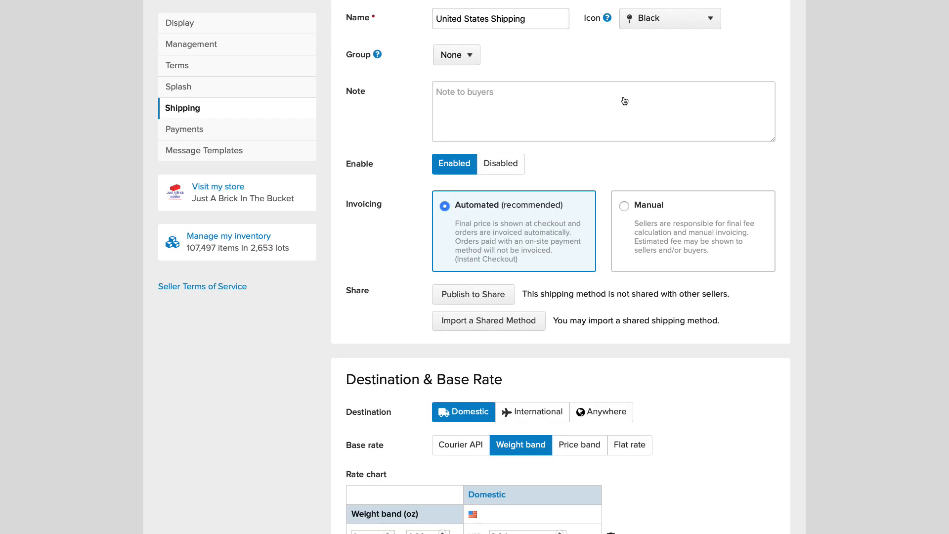
Step: Review the United States Shipping method's basic information and its destination and base rate settings
{"action": "scroll", "coordinate": [627, 351], "scroll_direction": "down", "scroll_amount": 2}
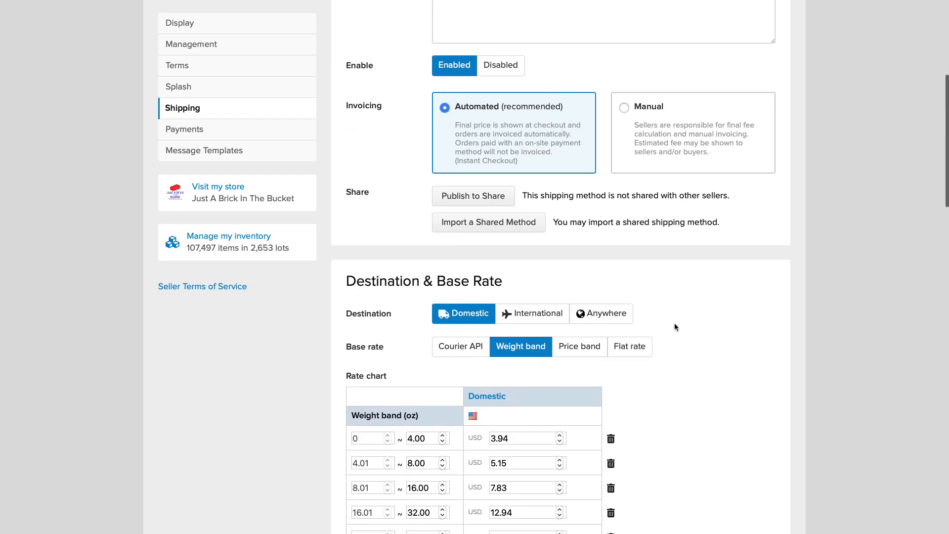
{"action": "scroll", "coordinate": [675, 325], "scroll_direction": "down", "scroll_amount": 2}
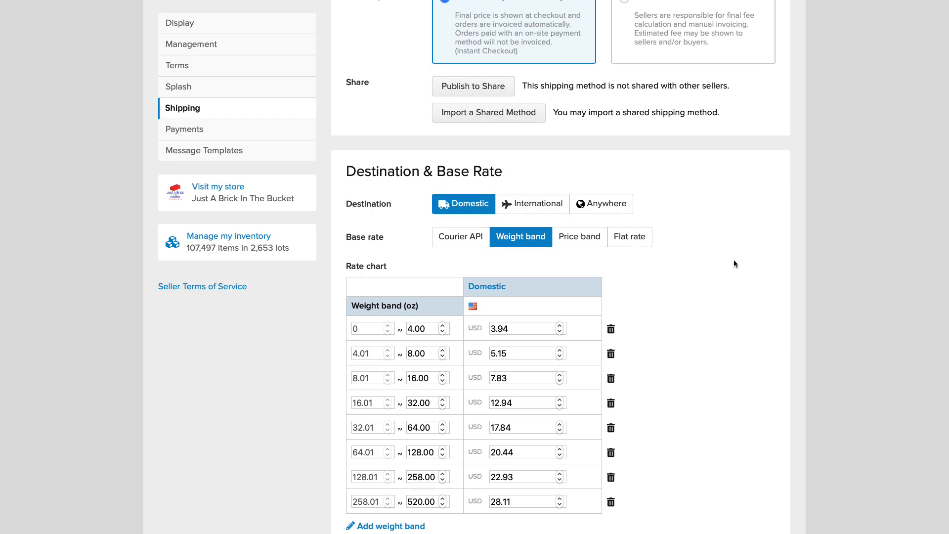
{"action": "scroll", "coordinate": [731, 242], "scroll_direction": "down", "scroll_amount": 2}
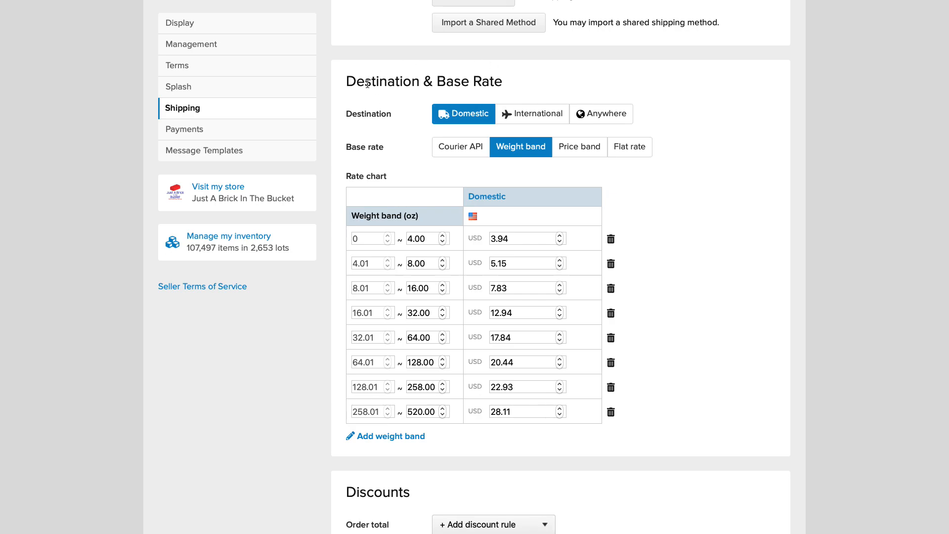
{"action": "scroll", "coordinate": [387, 118], "scroll_direction": "up", "scroll_amount": 8}
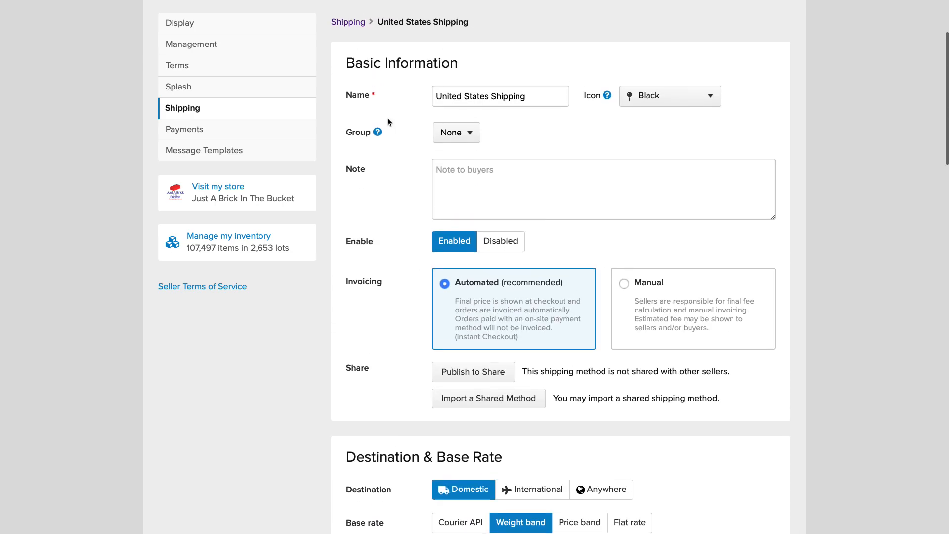
{"action": "scroll", "coordinate": [402, 173], "scroll_direction": "down", "scroll_amount": 5}
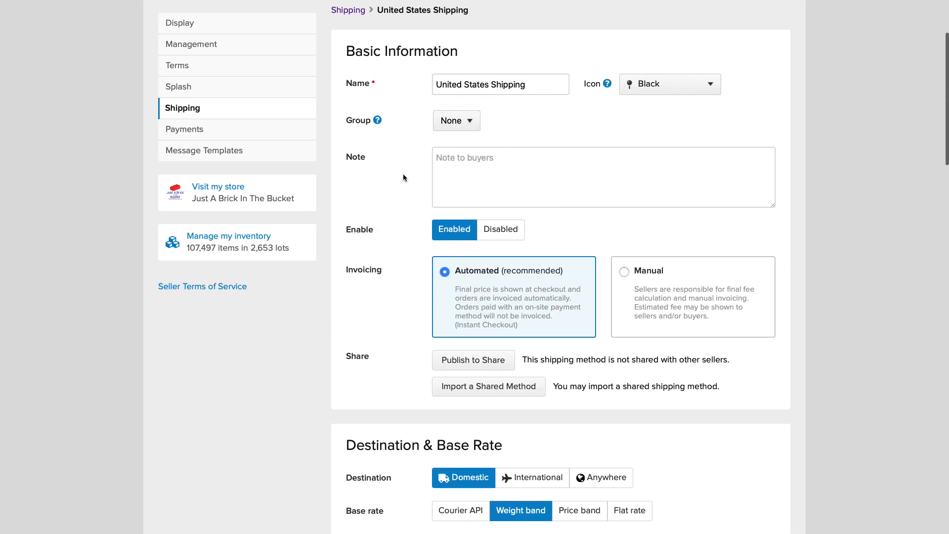
{"action": "scroll", "coordinate": [403, 174], "scroll_direction": "up", "scroll_amount": 5}
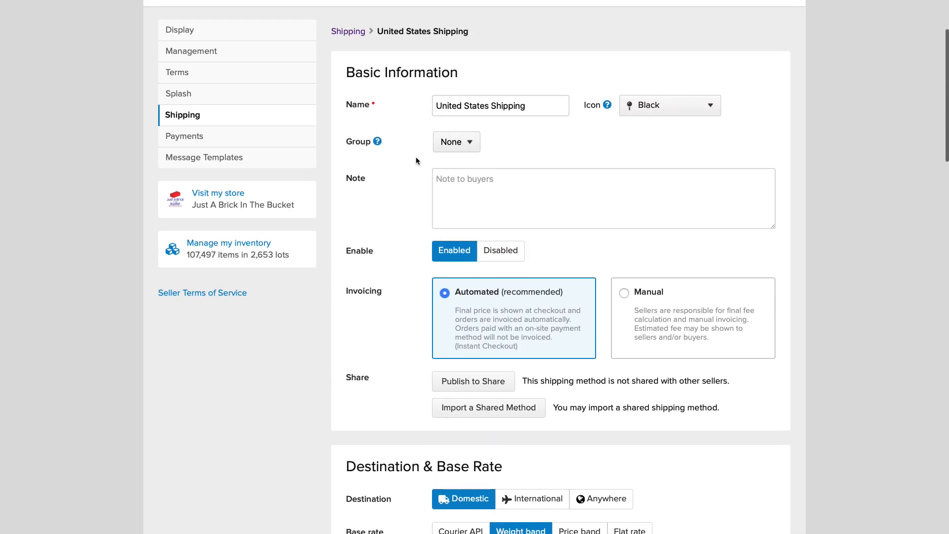
{"action": "scroll", "coordinate": [416, 156], "scroll_direction": "down", "scroll_amount": 7}
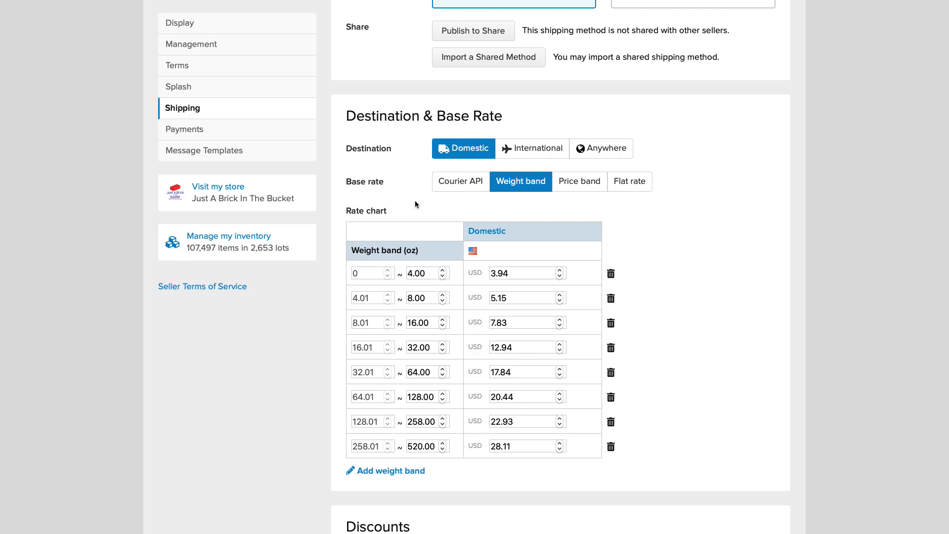
{"action": "scroll", "coordinate": [416, 204], "scroll_direction": "down", "scroll_amount": 1}
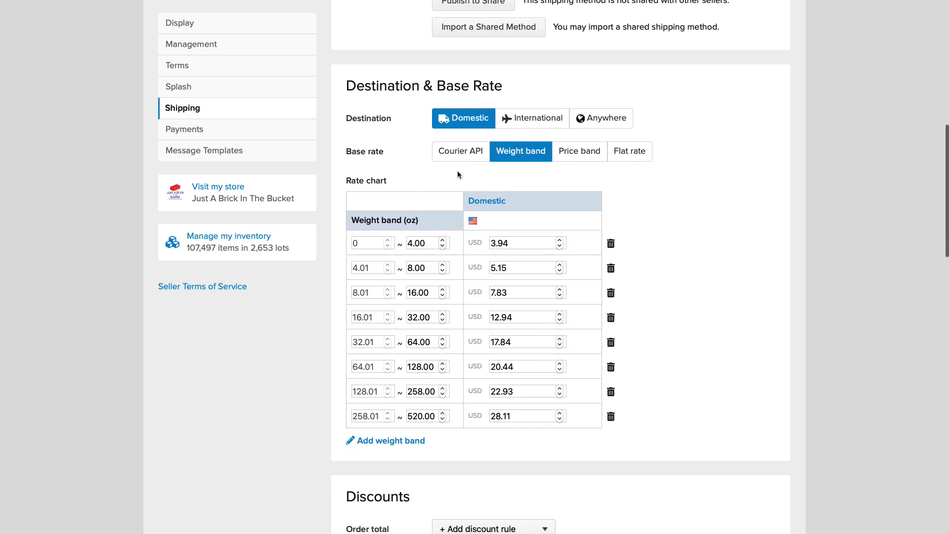
Step: Examine the domestic rate for each weight band in the rate chart without changing any value
{"action": "left_click", "coordinate": [425, 242]}
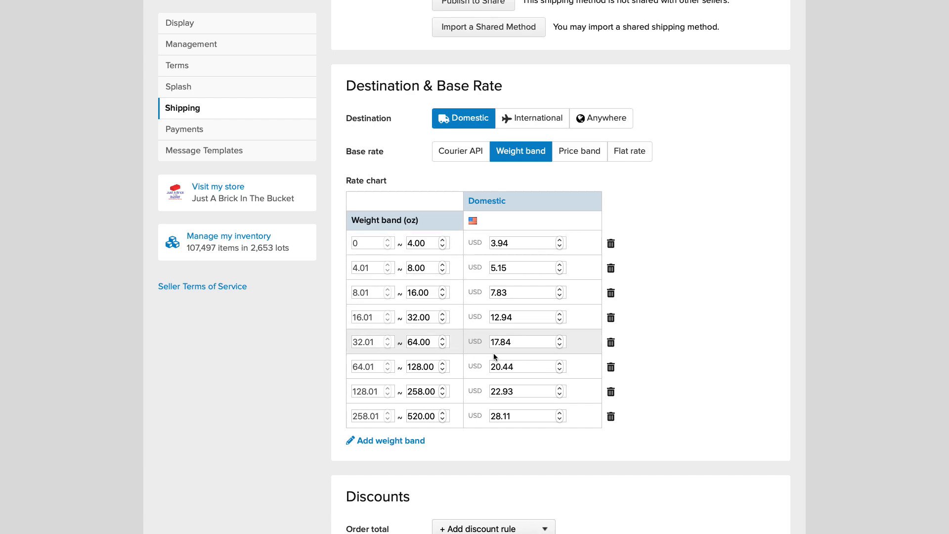
{"action": "scroll", "coordinate": [485, 455], "scroll_direction": "down", "scroll_amount": 1}
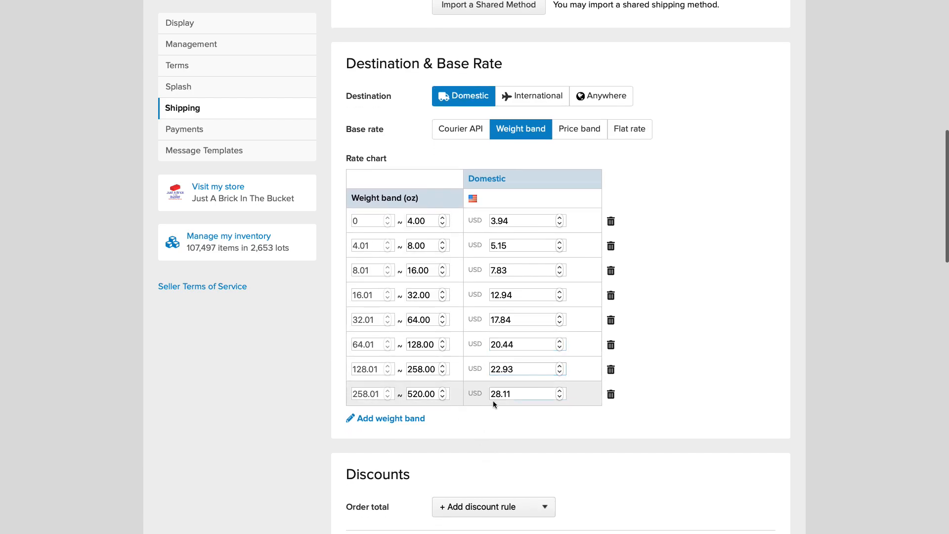
{"action": "left_click", "coordinate": [501, 319]}
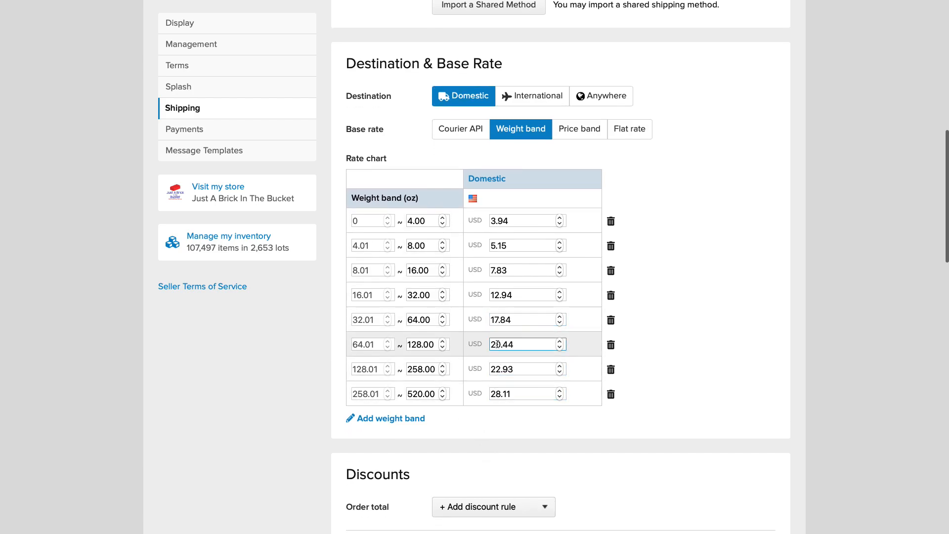
{"action": "left_click", "coordinate": [503, 394]}
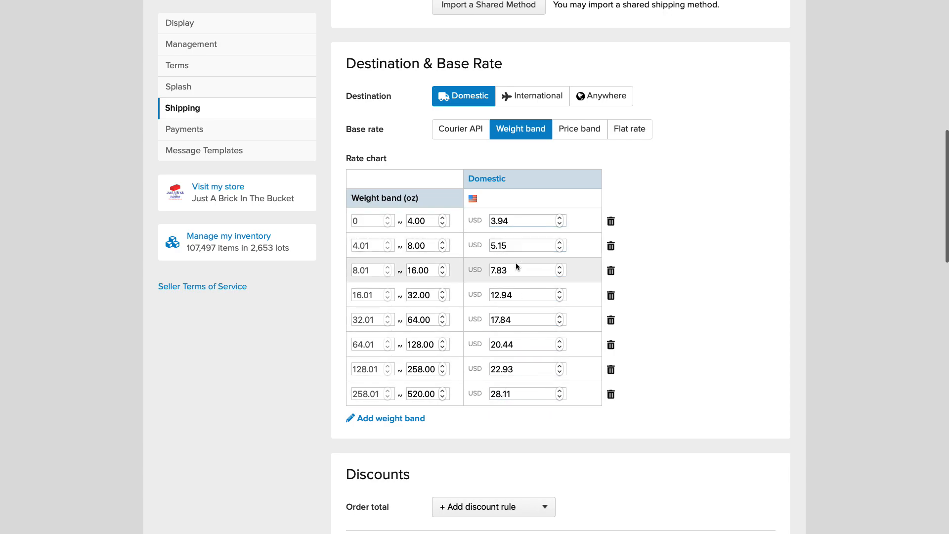
{"action": "left_click", "coordinate": [522, 296]}
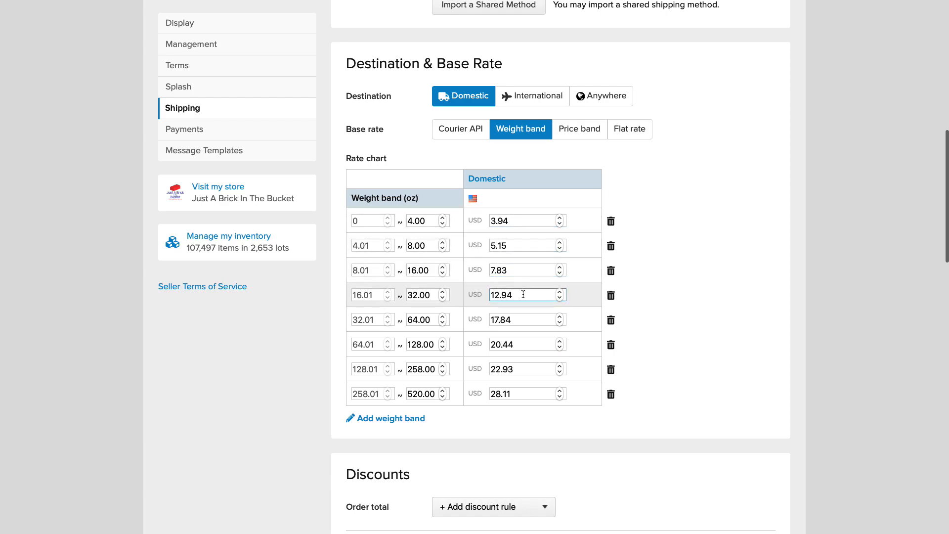
{"action": "left_click", "coordinate": [517, 319]}
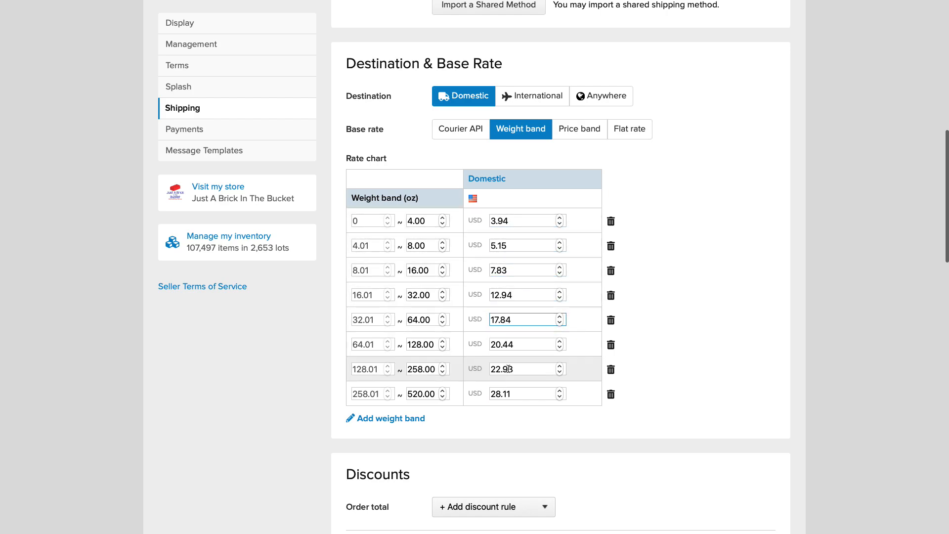
{"action": "left_click", "coordinate": [515, 321]}
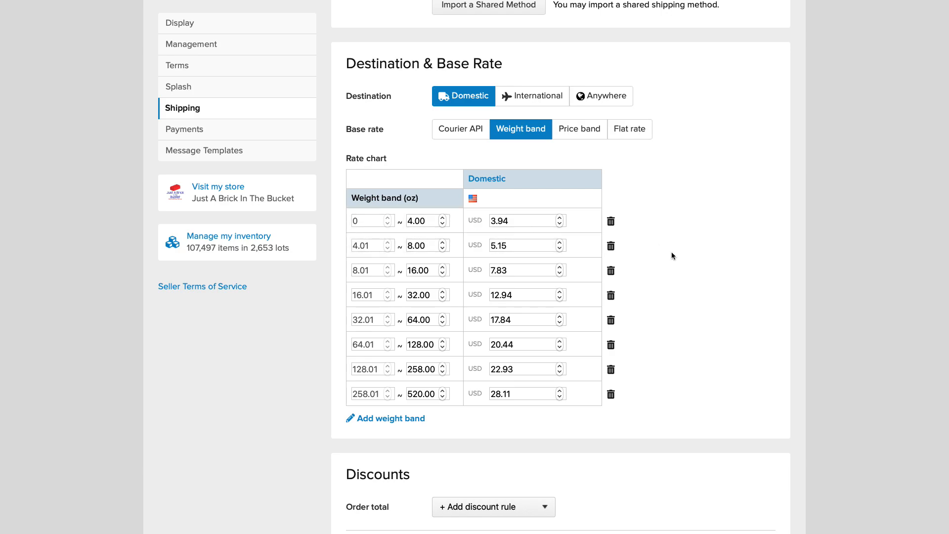
{"action": "scroll", "coordinate": [671, 253], "scroll_direction": "up", "scroll_amount": 1}
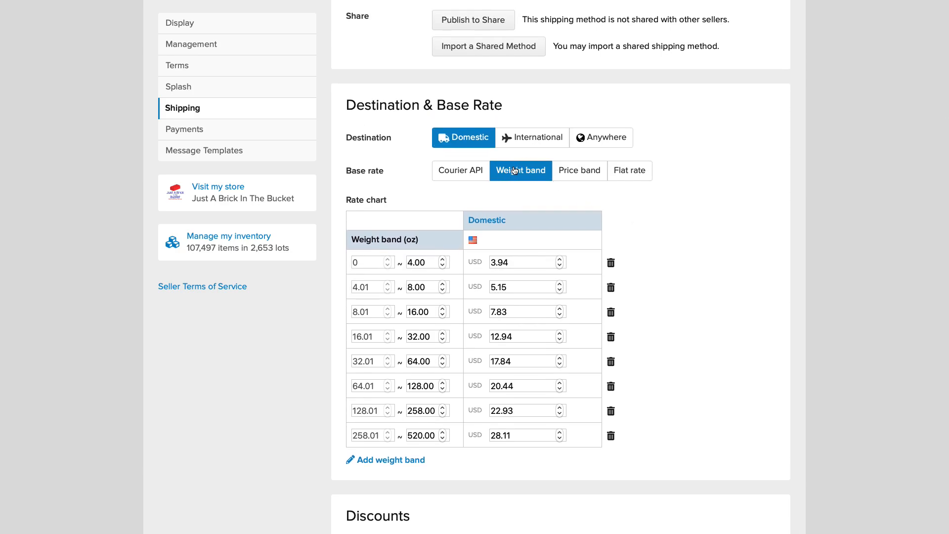
Step: Preview the Courier API base rate with its USPS First-Class Packages (retail) rate chart, and return to the weight band rates
{"action": "left_click", "coordinate": [465, 176]}
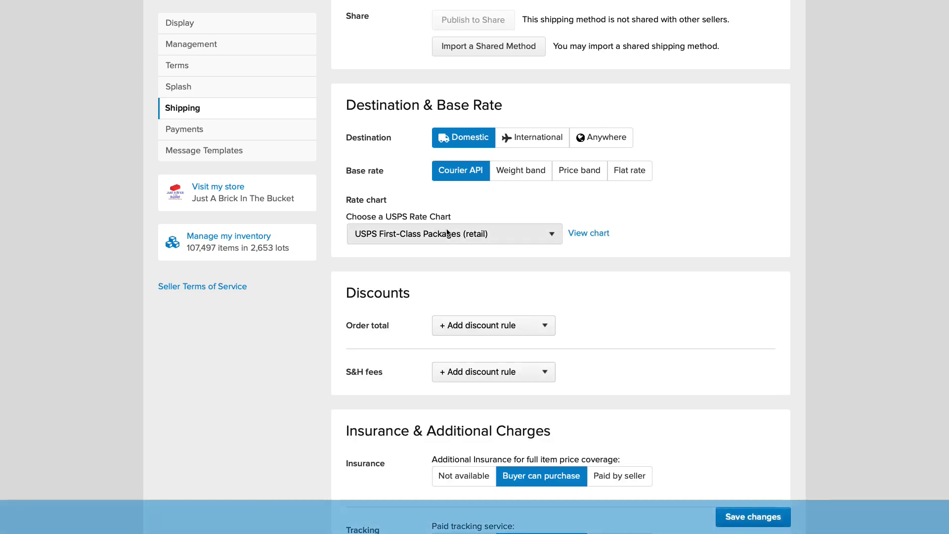
{"action": "left_click", "coordinate": [463, 235]}
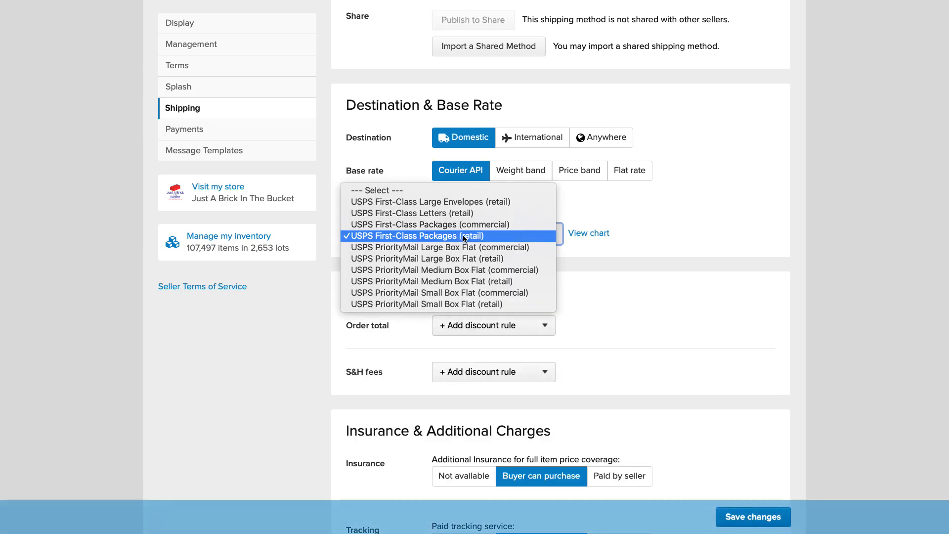
{"action": "left_click", "coordinate": [497, 235]}
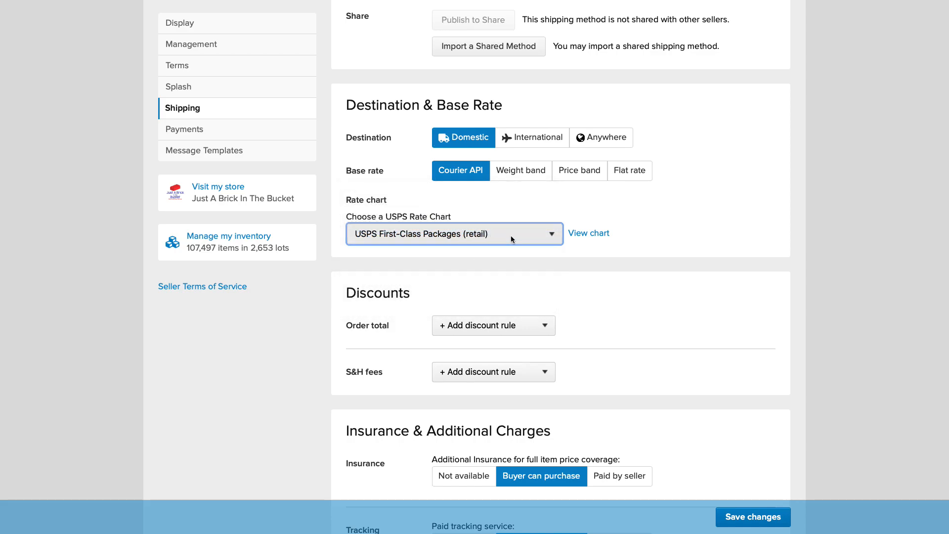
{"action": "left_click", "coordinate": [598, 234]}
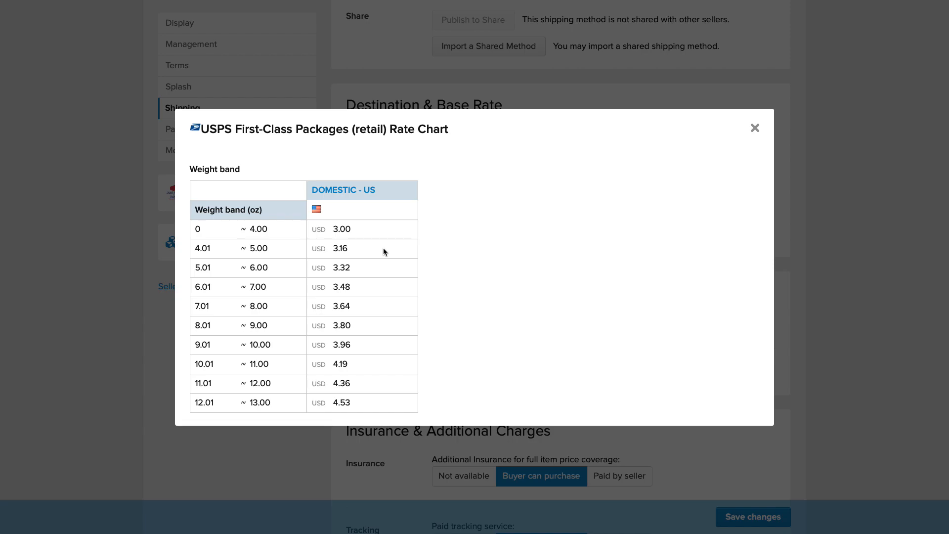
{"action": "left_click", "coordinate": [755, 128]}
{"action": "left_click", "coordinate": [516, 183]}
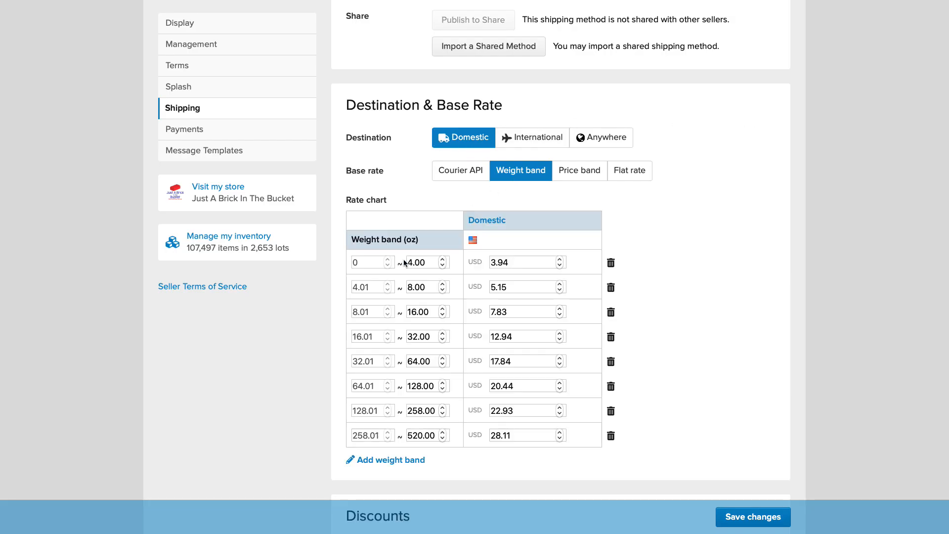
{"action": "scroll", "coordinate": [452, 255], "scroll_direction": "down", "scroll_amount": 1}
{"action": "left_click", "coordinate": [499, 237]}
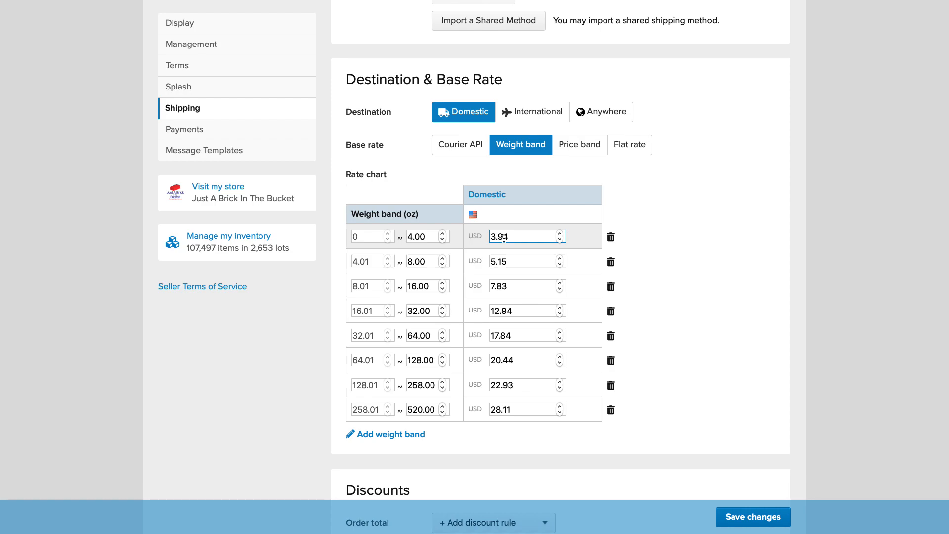
Step: Try the Price band and Flat rate base rates to compare their rate charts, and restore Weight band
{"action": "left_click", "coordinate": [577, 146]}
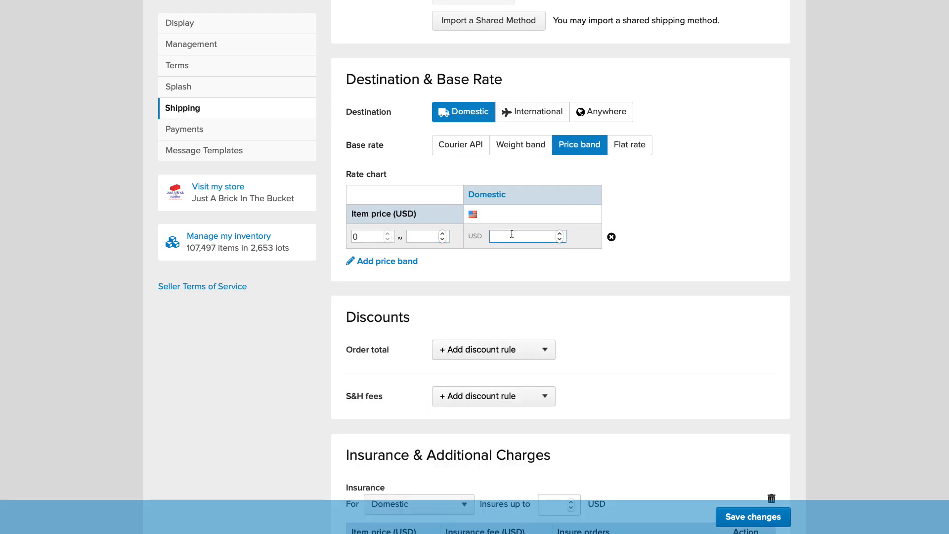
{"action": "left_click", "coordinate": [518, 148]}
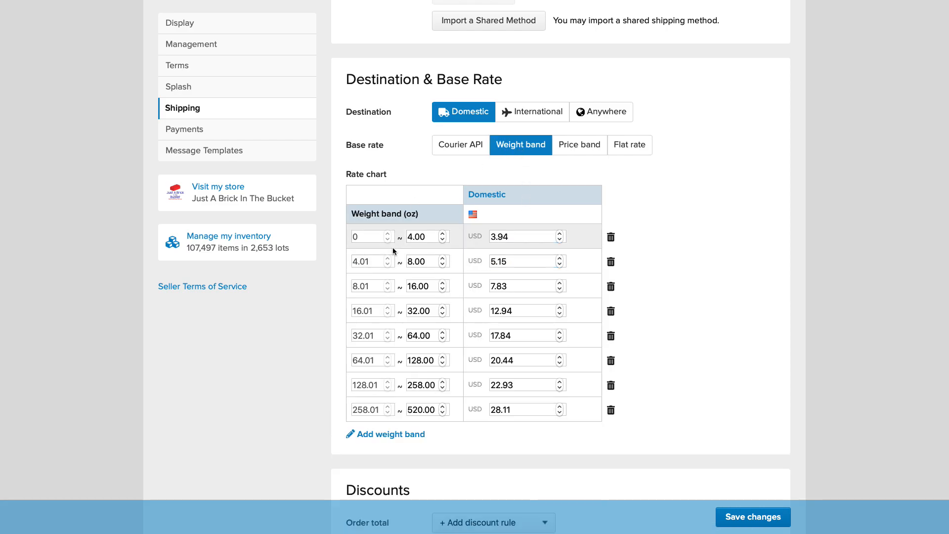
{"action": "left_click", "coordinate": [585, 152]}
{"action": "left_click", "coordinate": [628, 154]}
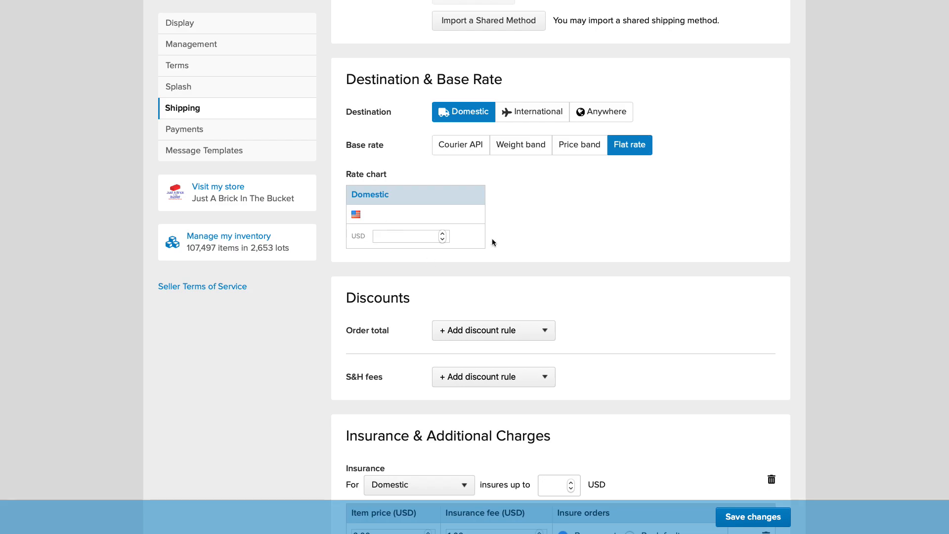
{"action": "left_click", "coordinate": [529, 149]}
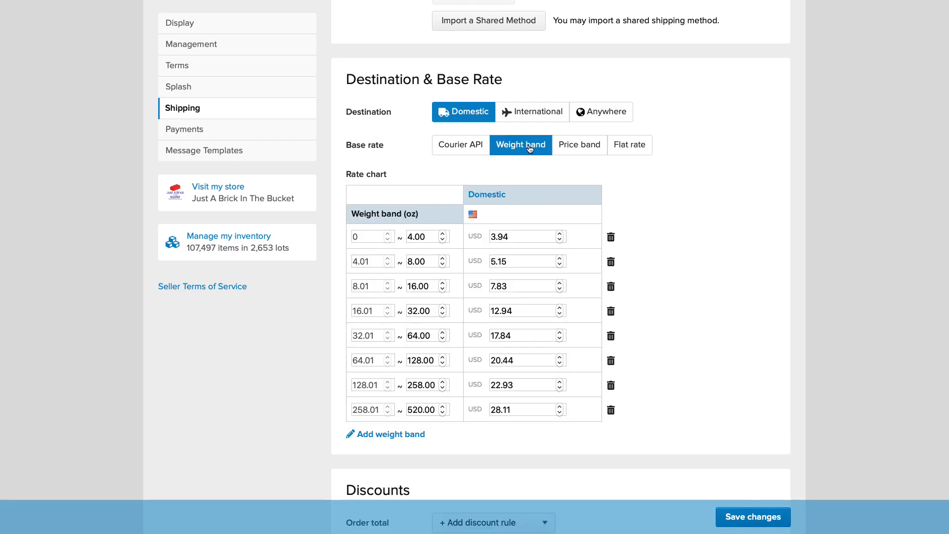
{"action": "left_click", "coordinate": [584, 143]}
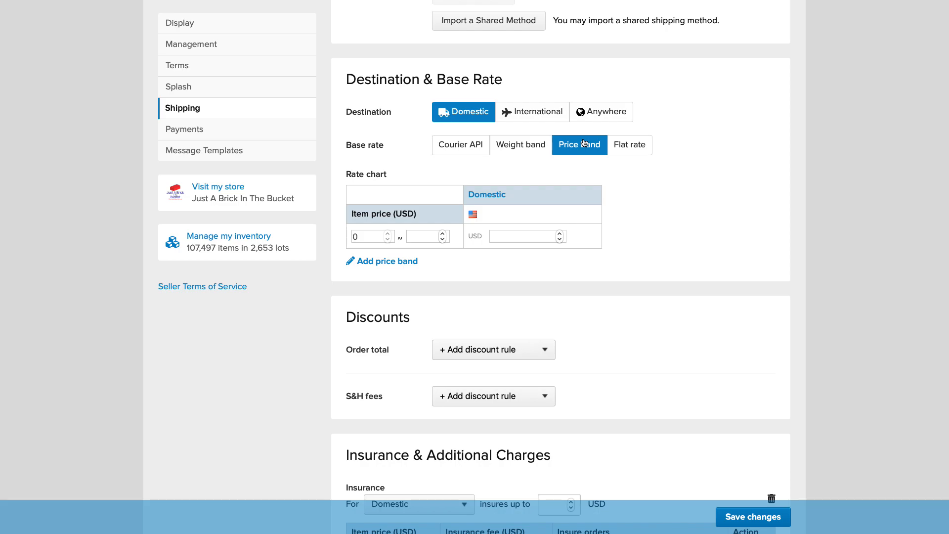
{"action": "left_click", "coordinate": [527, 151]}
Step: Try adding an empty weight band at the end of the rate chart, and remove it
{"action": "scroll", "coordinate": [728, 250], "scroll_direction": "down", "scroll_amount": 5}
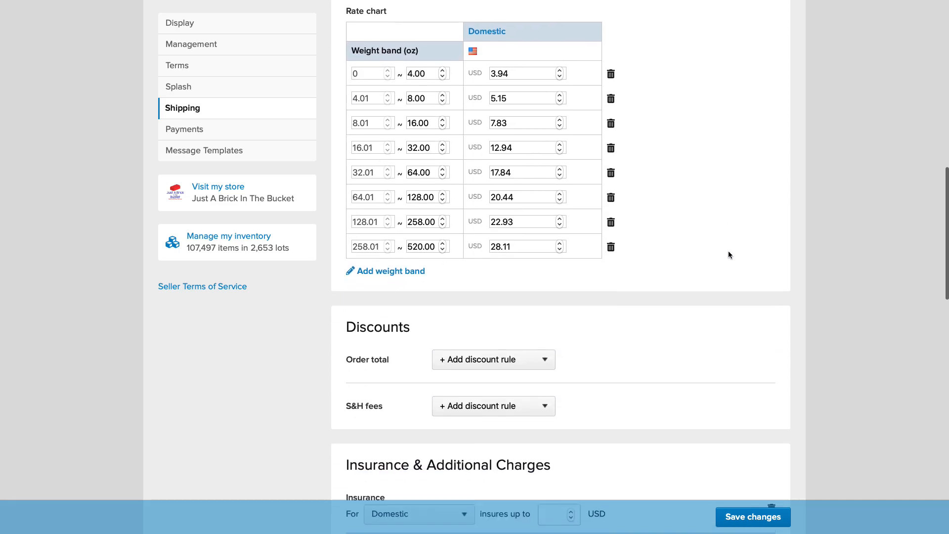
{"action": "scroll", "coordinate": [728, 252], "scroll_direction": "up", "scroll_amount": 3}
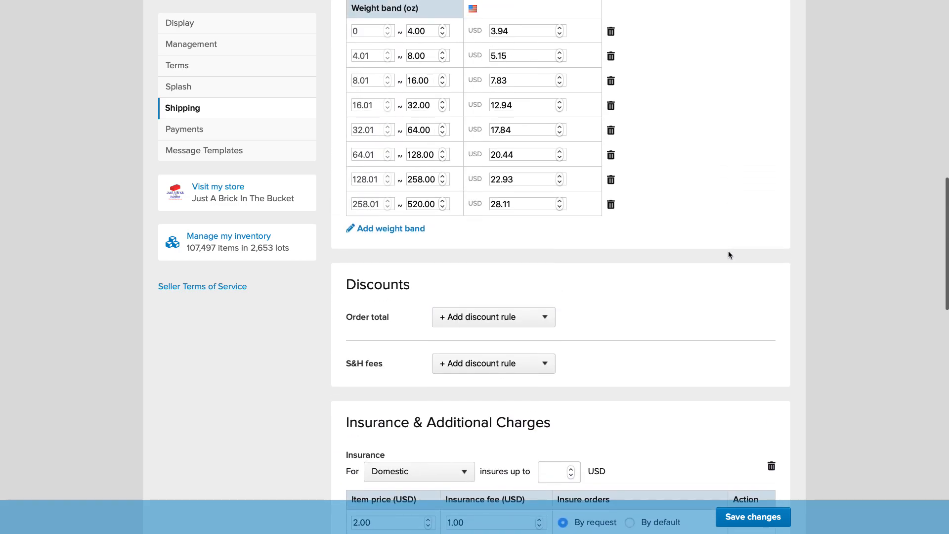
{"action": "left_click", "coordinate": [398, 229]}
{"action": "left_click", "coordinate": [422, 228]}
{"action": "left_click", "coordinate": [612, 229]}
Step: Add an order total discount rule of 3% when the payment method is PayPal, and view the other payment method choices
{"action": "scroll", "coordinate": [696, 214], "scroll_direction": "down", "scroll_amount": 1}
{"action": "scroll", "coordinate": [697, 214], "scroll_direction": "down", "scroll_amount": 2}
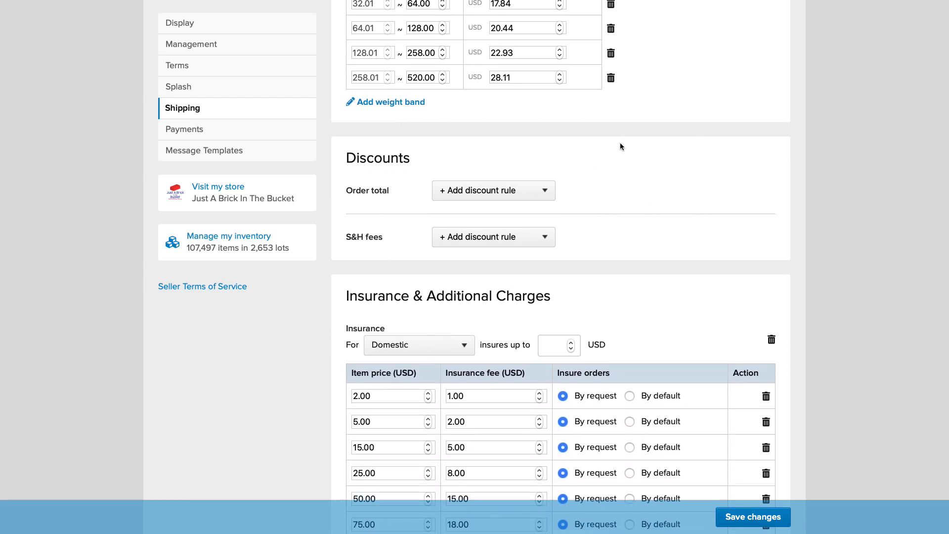
{"action": "left_click", "coordinate": [521, 192]}
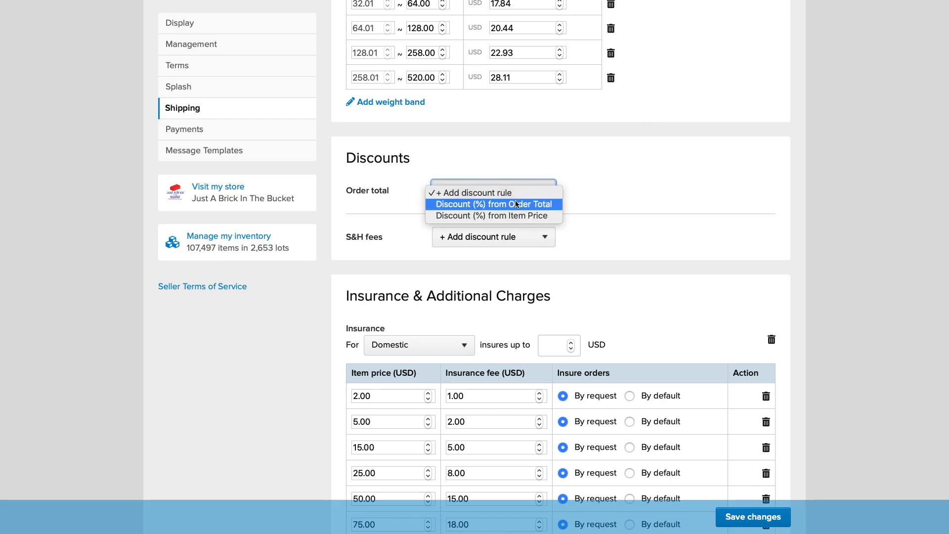
{"action": "left_click", "coordinate": [516, 204]}
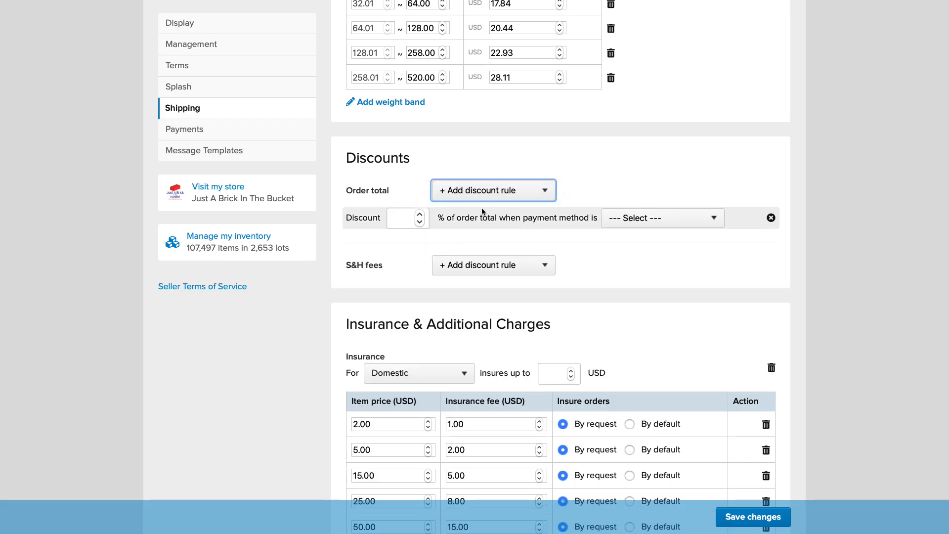
{"action": "left_click", "coordinate": [687, 218]}
{"action": "left_click", "coordinate": [687, 231]}
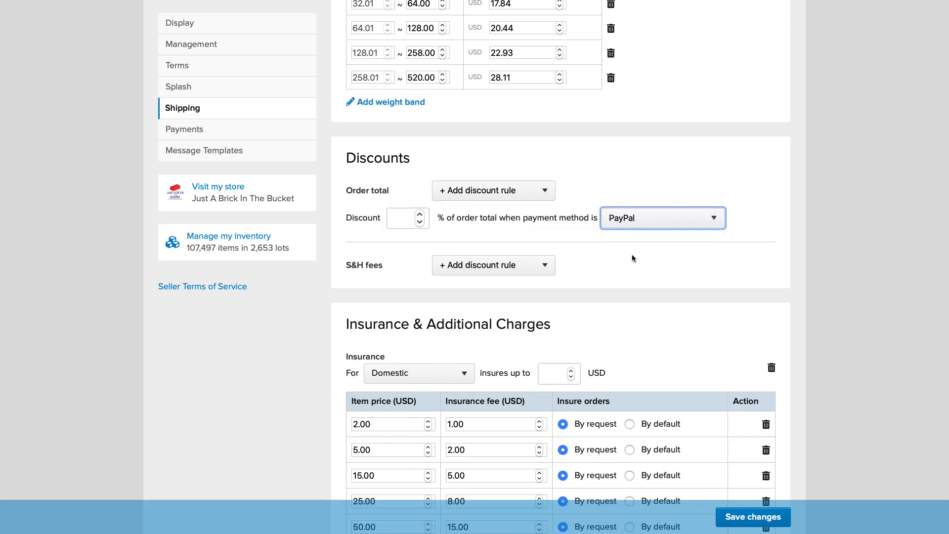
{"action": "left_click", "coordinate": [422, 218]}
{"action": "type", "text": "3"}
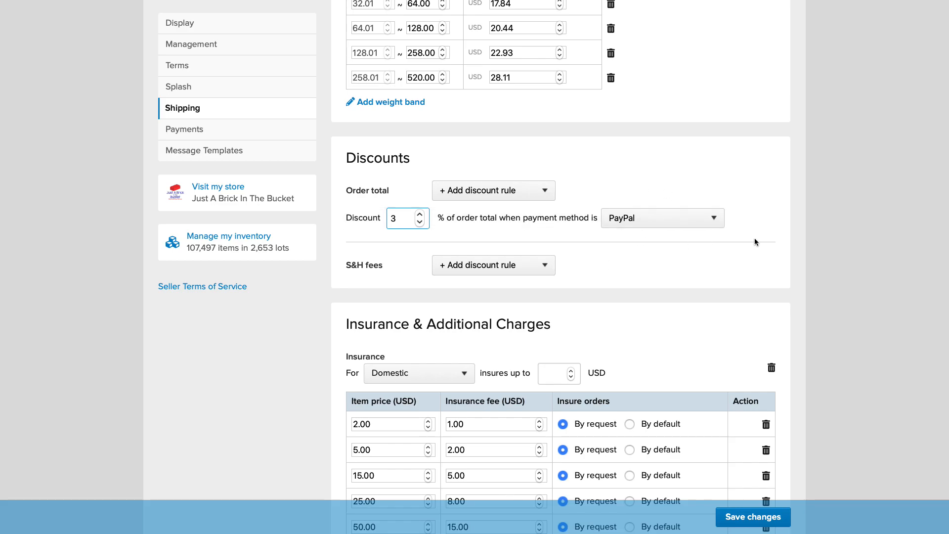
{"action": "left_click", "coordinate": [698, 214]}
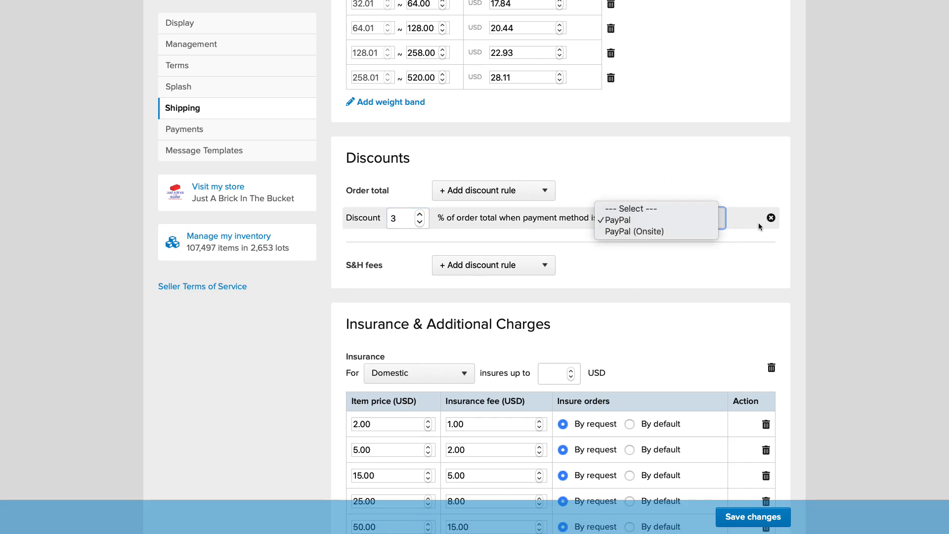
Step: Remove the 3% PayPal rule from the order total discounts
{"action": "left_click", "coordinate": [771, 218]}
{"action": "left_click", "coordinate": [771, 218]}
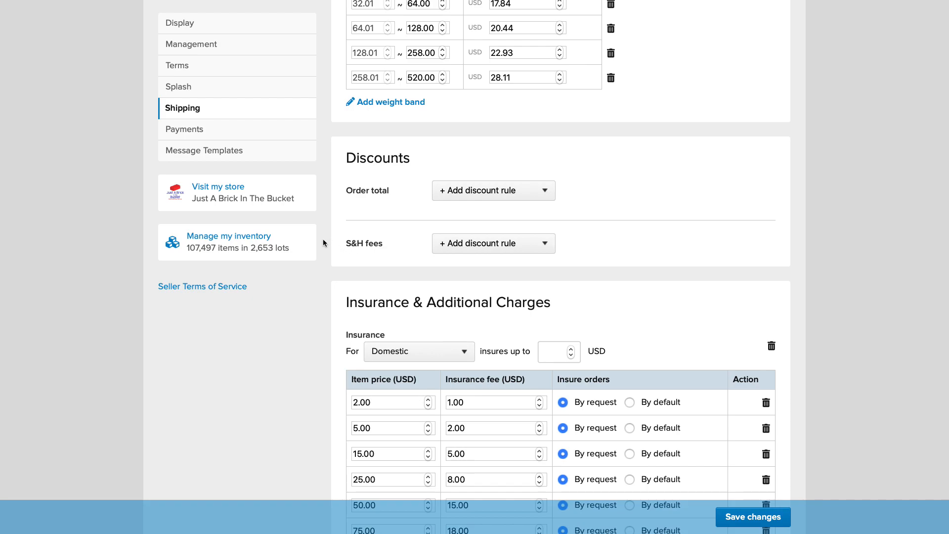
Step: Examine the zones that can be insured and the insurance fees per item price band in the additional charges section
{"action": "scroll", "coordinate": [324, 243], "scroll_direction": "down", "scroll_amount": 4}
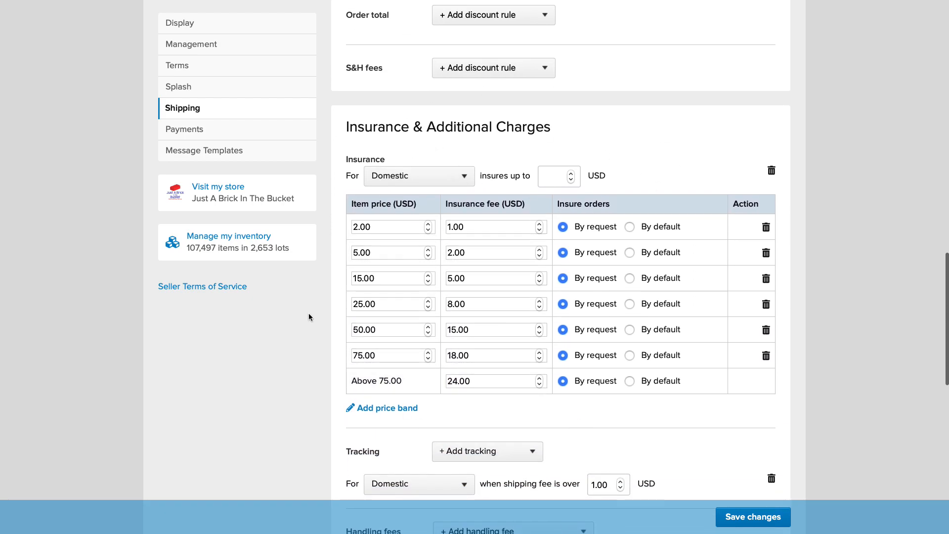
{"action": "scroll", "coordinate": [312, 319], "scroll_direction": "down", "scroll_amount": 1}
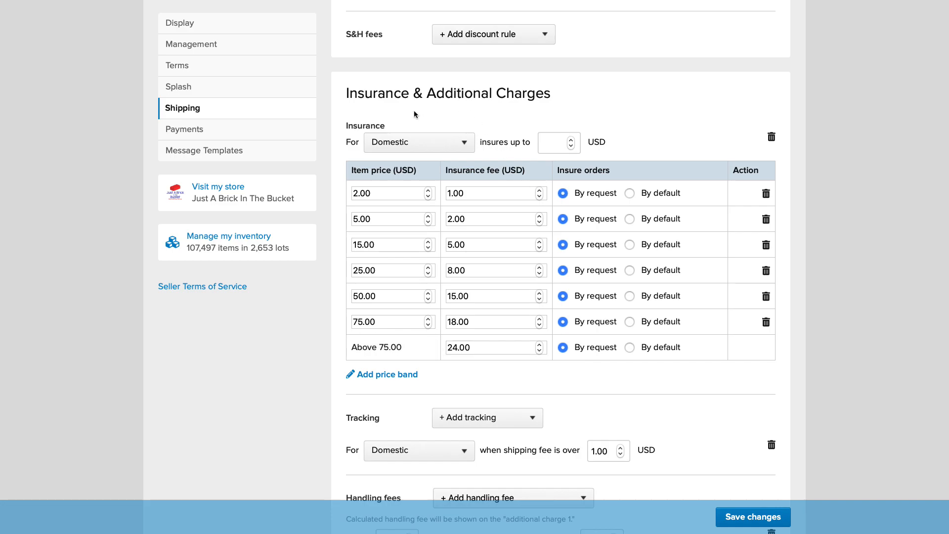
{"action": "left_click", "coordinate": [411, 143]}
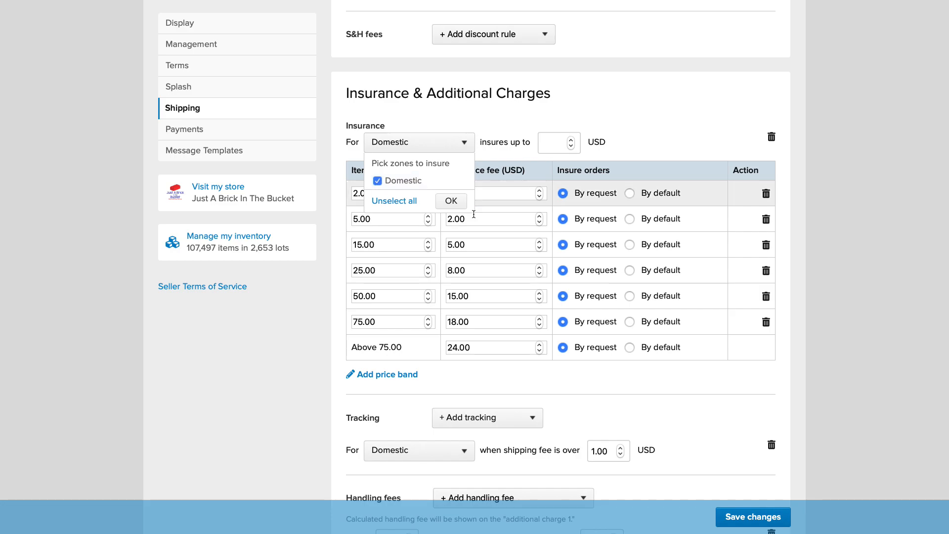
{"action": "left_click", "coordinate": [451, 201]}
{"action": "scroll", "coordinate": [451, 200], "scroll_direction": "up", "scroll_amount": 20}
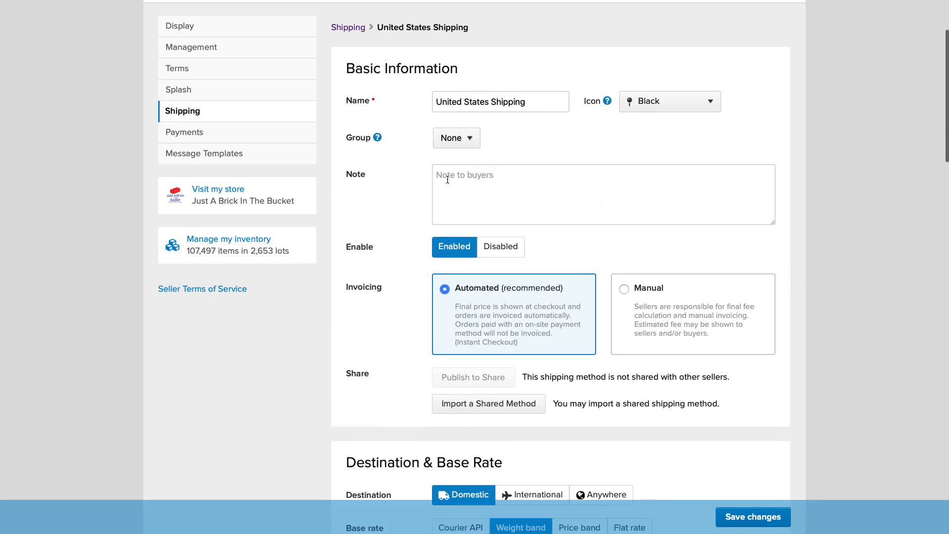
{"action": "scroll", "coordinate": [423, 25], "scroll_direction": "up", "scroll_amount": 2}
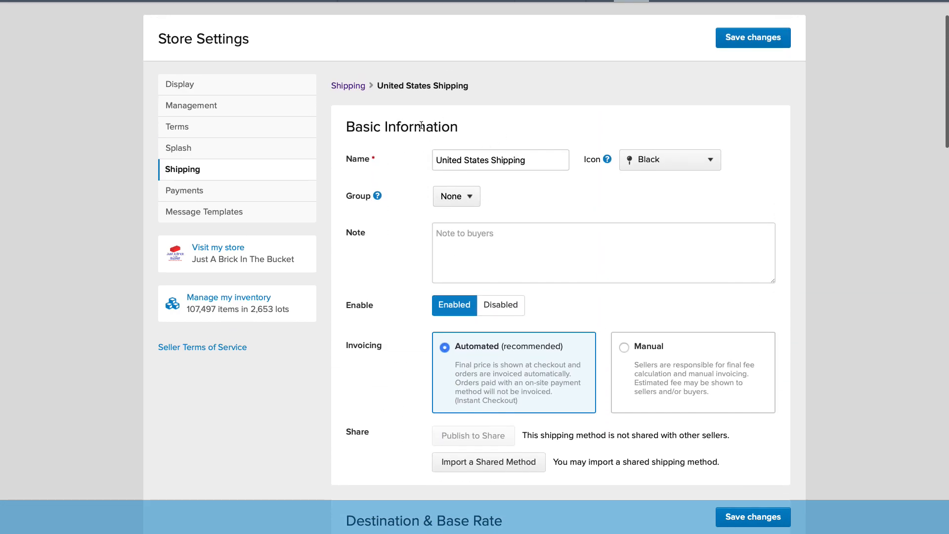
{"action": "scroll", "coordinate": [437, 112], "scroll_direction": "down", "scroll_amount": 12}
{"action": "scroll", "coordinate": [410, 156], "scroll_direction": "down", "scroll_amount": 5}
{"action": "left_click", "coordinate": [427, 152]}
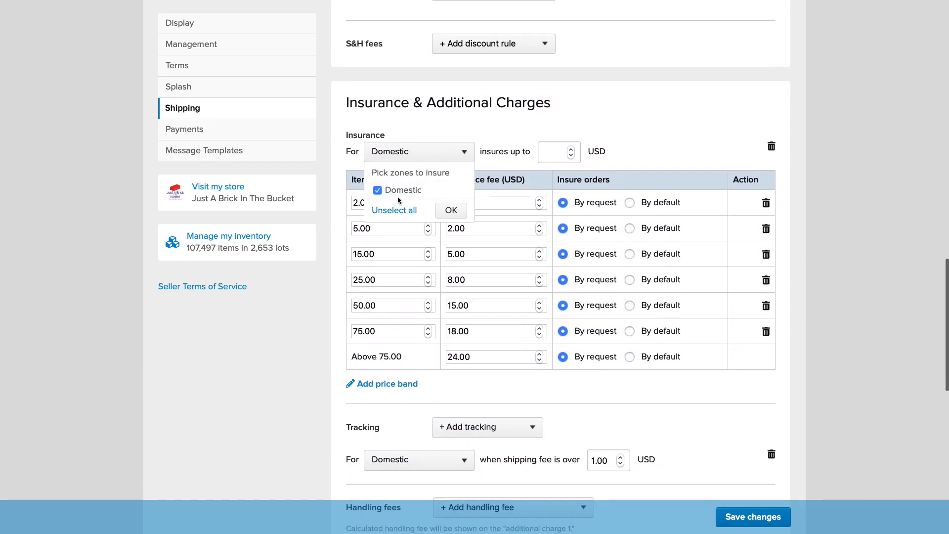
{"action": "left_click", "coordinate": [452, 212]}
{"action": "scroll", "coordinate": [508, 226], "scroll_direction": "down", "scroll_amount": 1}
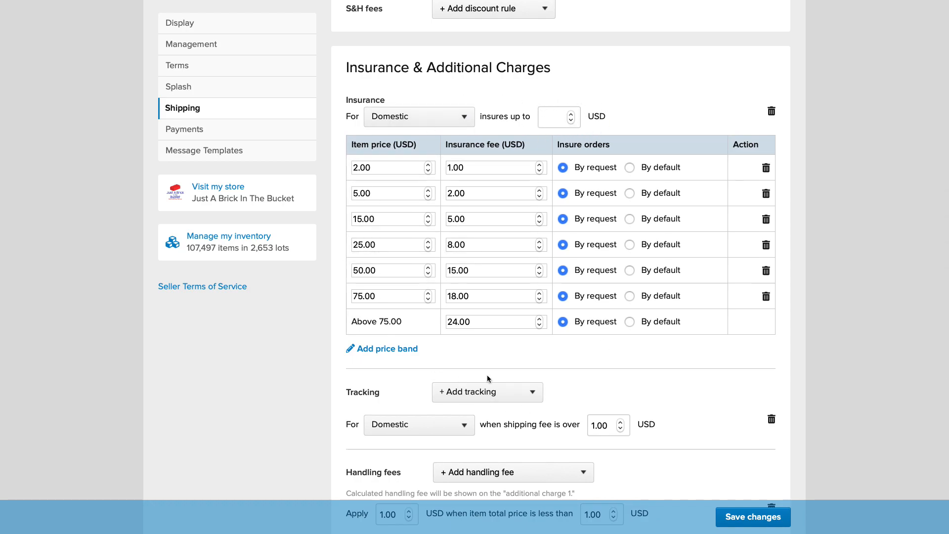
{"action": "scroll", "coordinate": [320, 285], "scroll_direction": "down", "scroll_amount": 2}
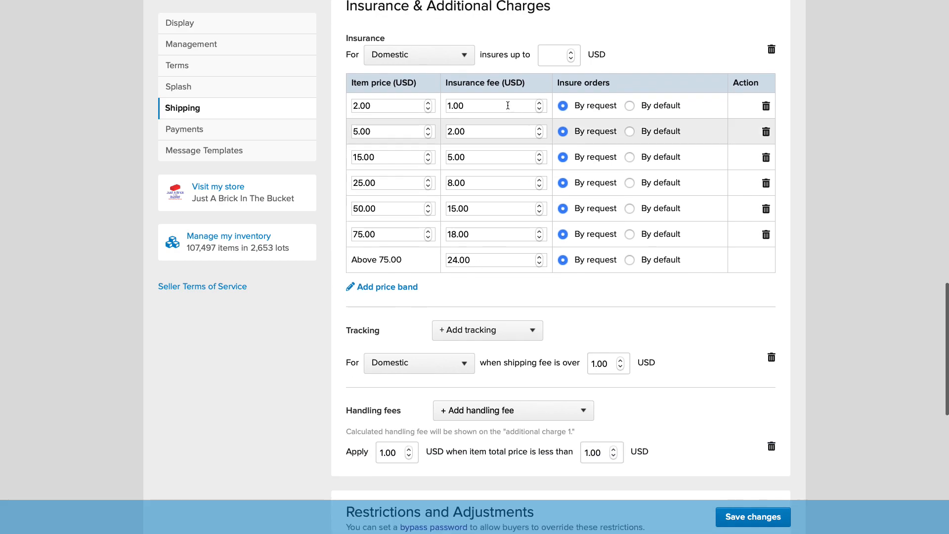
{"action": "scroll", "coordinate": [325, 293], "scroll_direction": "down", "scroll_amount": 1}
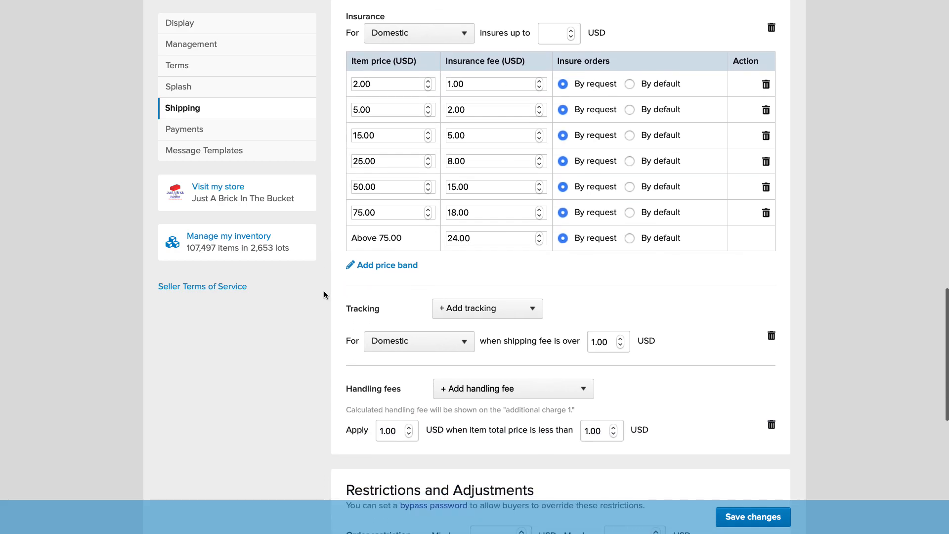
{"action": "scroll", "coordinate": [324, 291], "scroll_direction": "down", "scroll_amount": 4}
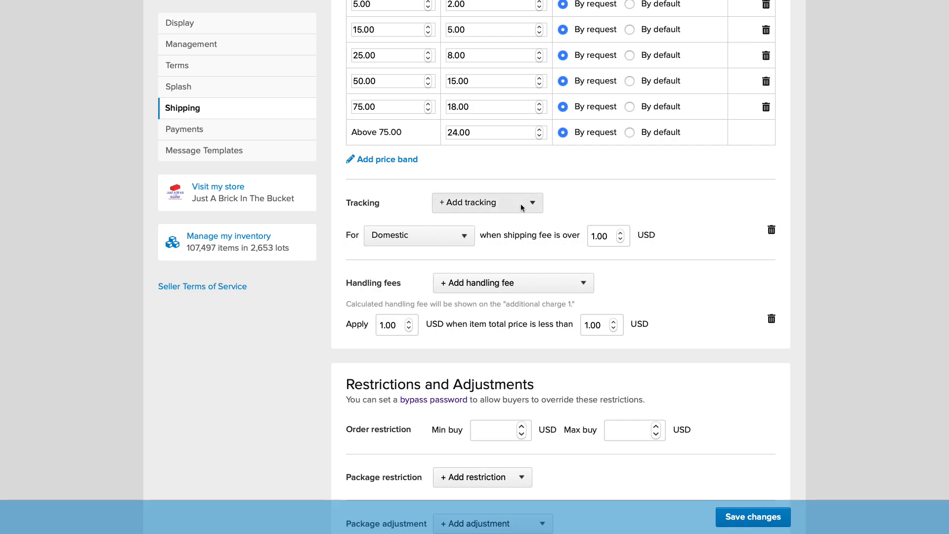
Step: Try adding a Domestic tracking rule with the condition "When item total price is over", and remove it
{"action": "key", "text": "ctrl+Tab"}
{"action": "left_click", "coordinate": [514, 208]}
{"action": "left_click", "coordinate": [485, 250]}
{"action": "left_click", "coordinate": [516, 267]}
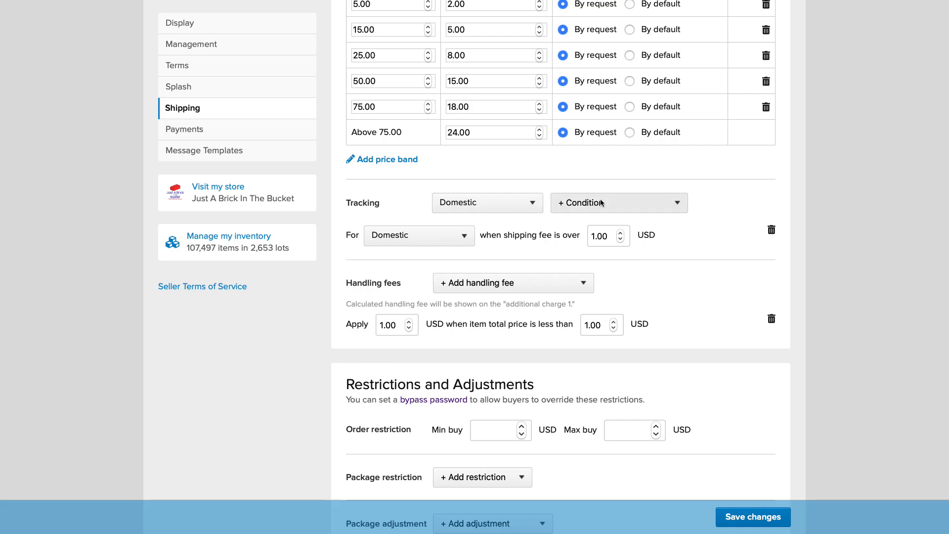
{"action": "left_click", "coordinate": [574, 205]}
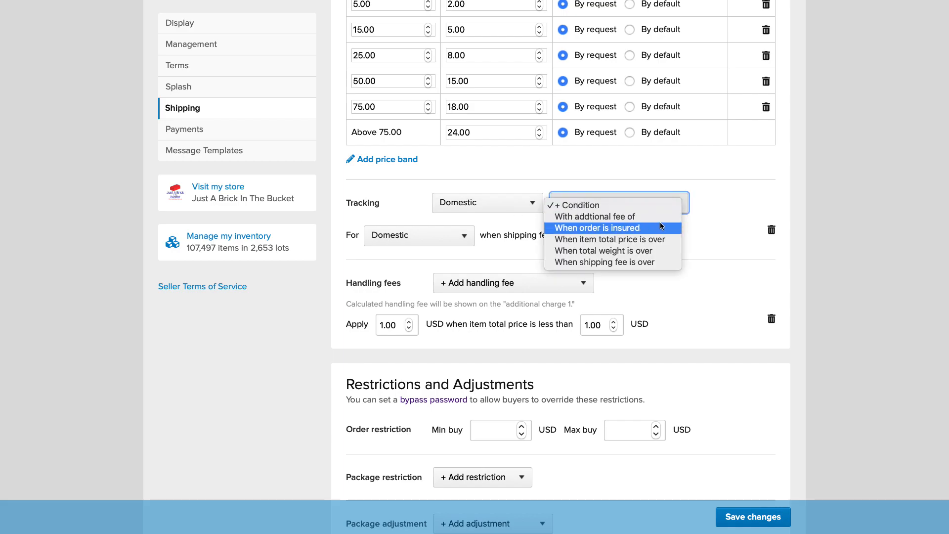
{"action": "left_click", "coordinate": [631, 239]}
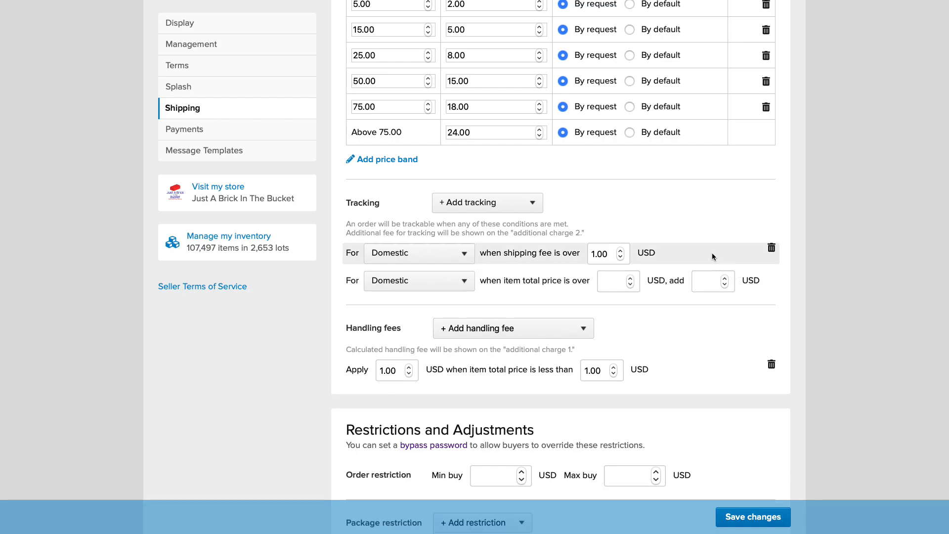
{"action": "left_click", "coordinate": [771, 302]}
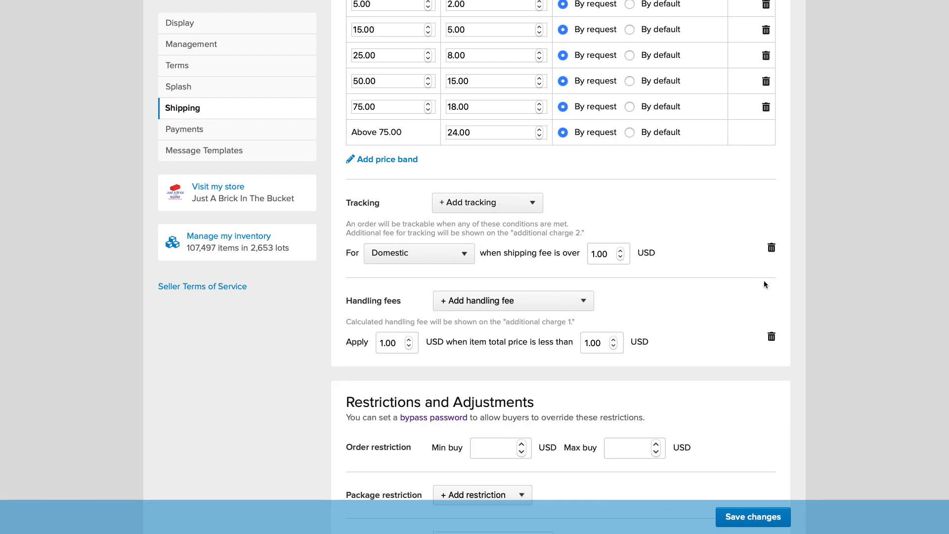
Step: Review the handling fees, and view the available package restriction and package adjustment types
{"action": "scroll", "coordinate": [700, 286], "scroll_direction": "down", "scroll_amount": 1}
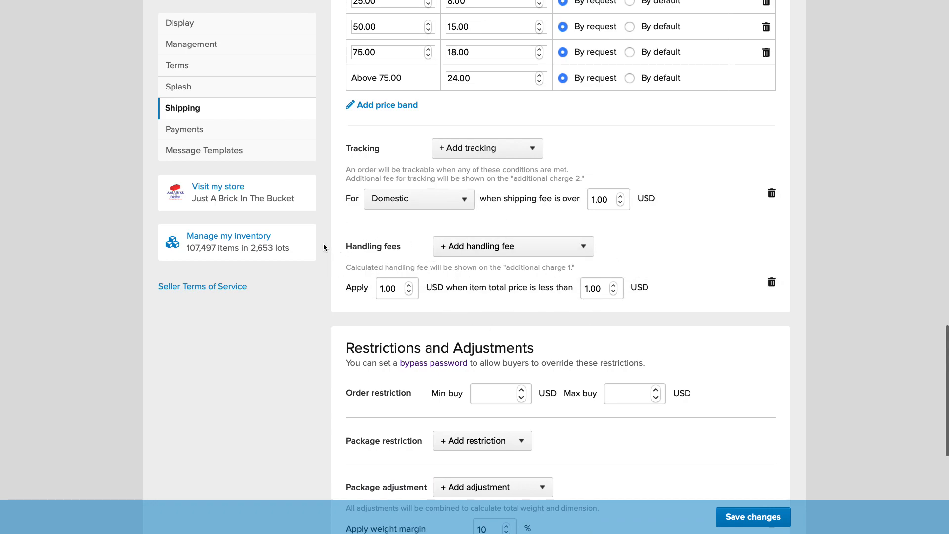
{"action": "scroll", "coordinate": [323, 244], "scroll_direction": "down", "scroll_amount": 2}
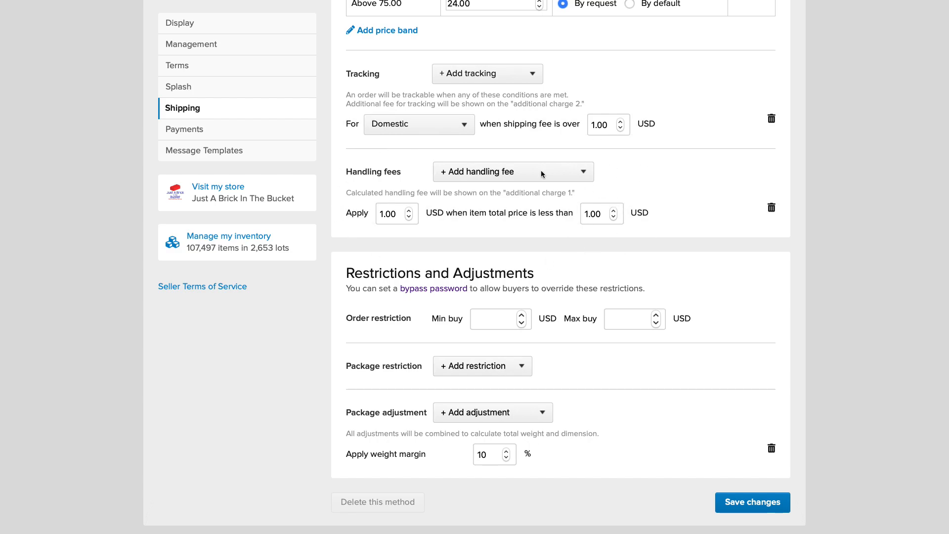
{"action": "scroll", "coordinate": [323, 210], "scroll_direction": "down", "scroll_amount": 2}
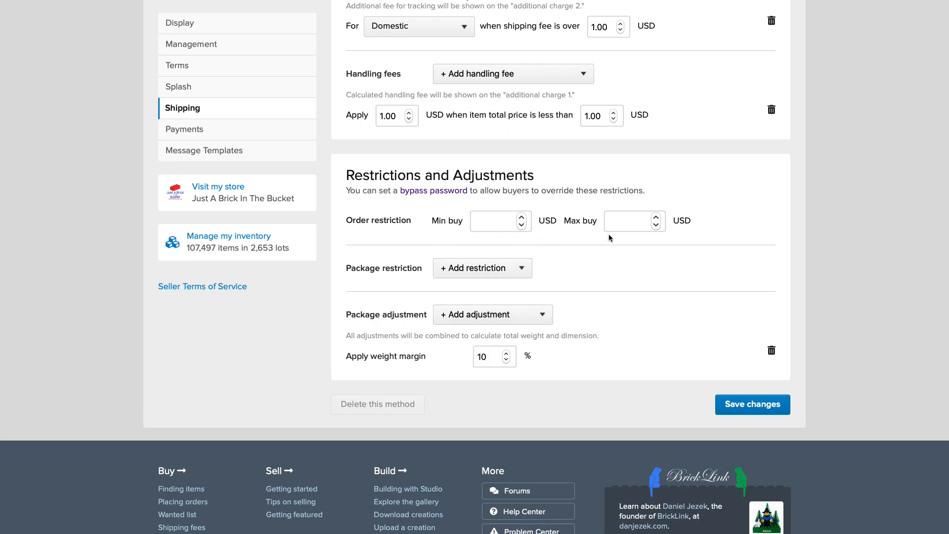
{"action": "left_click", "coordinate": [511, 271]}
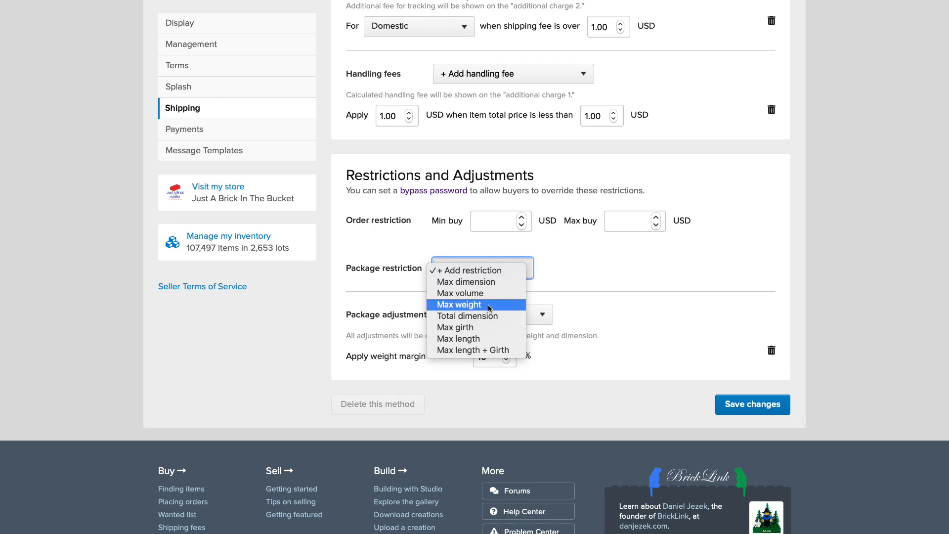
{"action": "left_click", "coordinate": [561, 303]}
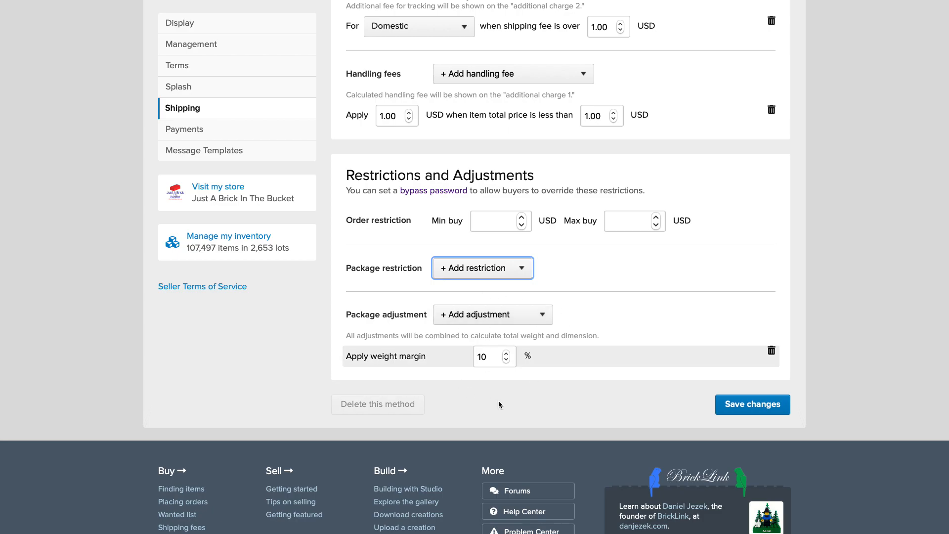
{"action": "left_click", "coordinate": [537, 312]}
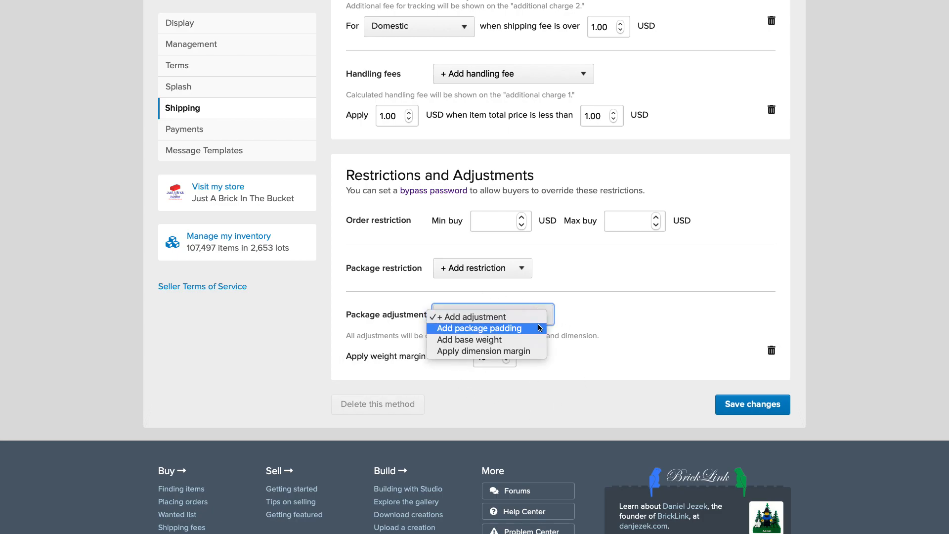
{"action": "left_click", "coordinate": [608, 325]}
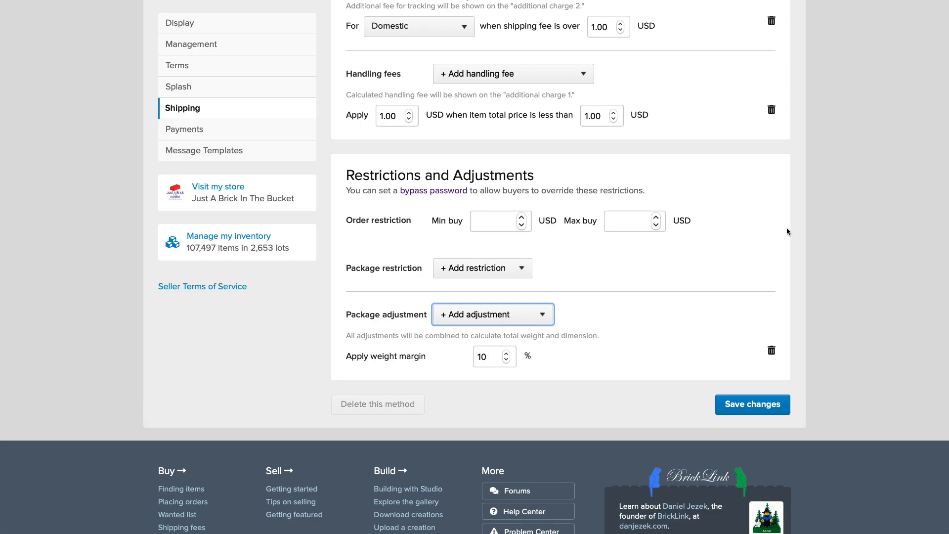
Step: Look over the rate chart and additional charges once more, and save the United States Shipping method's changes
{"action": "scroll", "coordinate": [805, 248], "scroll_direction": "up", "scroll_amount": 20}
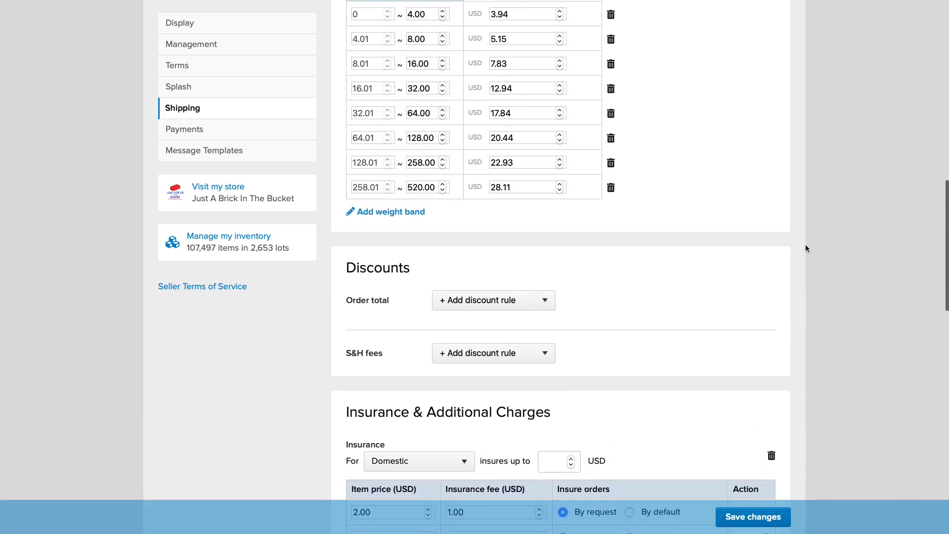
{"action": "scroll", "coordinate": [806, 248], "scroll_direction": "up", "scroll_amount": 3}
{"action": "scroll", "coordinate": [806, 248], "scroll_direction": "down", "scroll_amount": 20}
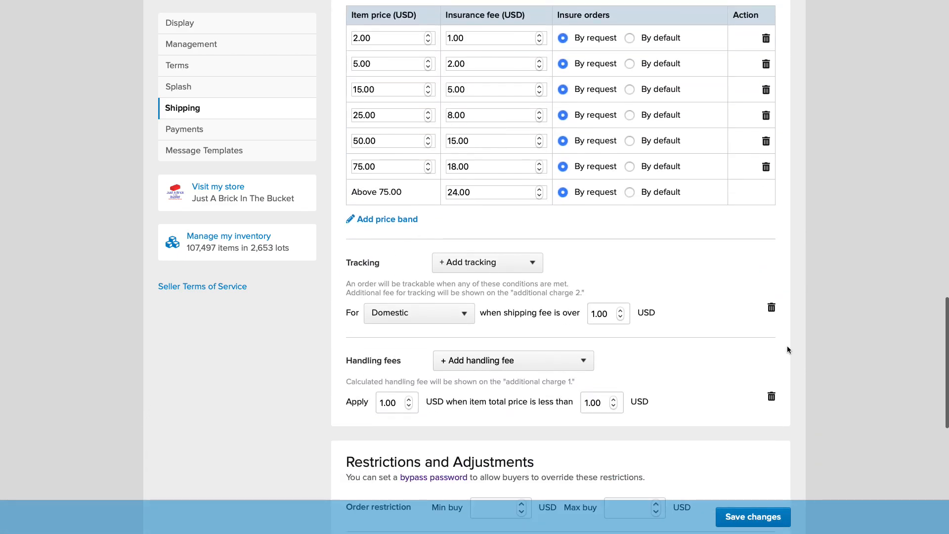
{"action": "scroll", "coordinate": [788, 350], "scroll_direction": "down", "scroll_amount": 5}
{"action": "left_click", "coordinate": [770, 290]}
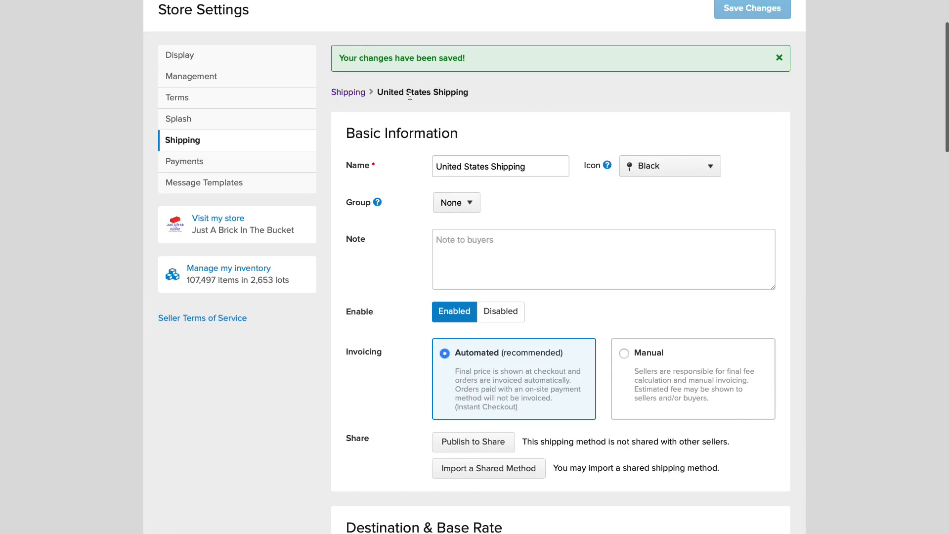
Step: Return to the list of shipping methods and open the Request for invoice method
{"action": "left_click", "coordinate": [348, 93]}
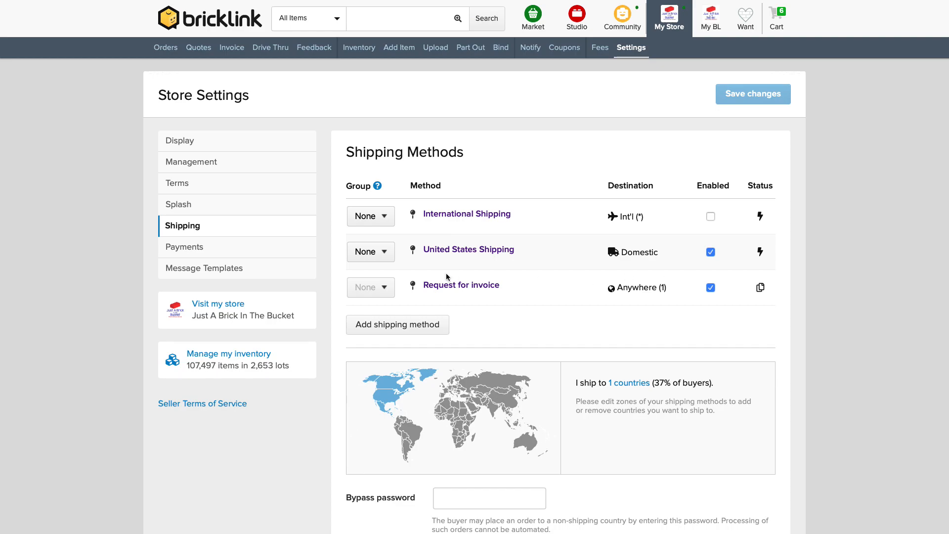
{"action": "scroll", "coordinate": [500, 286], "scroll_direction": "down", "scroll_amount": 1}
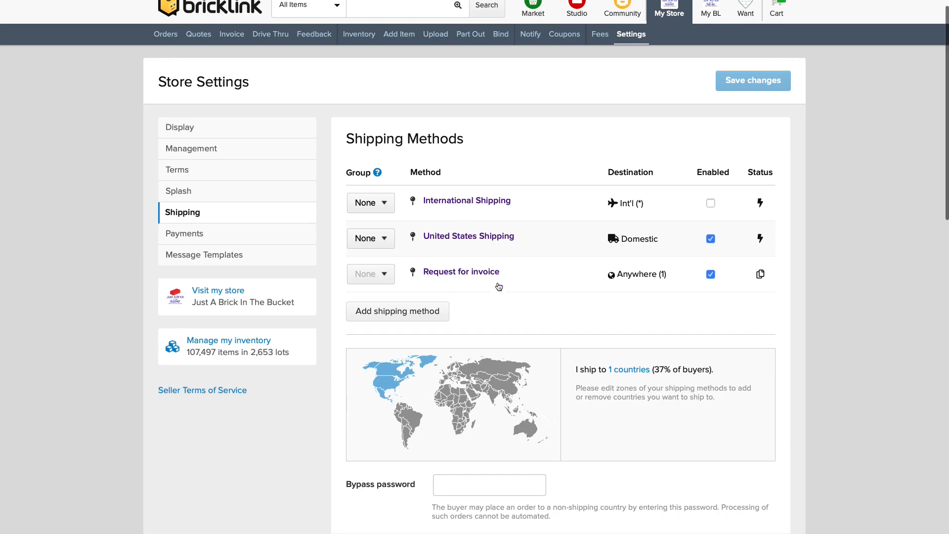
{"action": "left_click", "coordinate": [460, 262]}
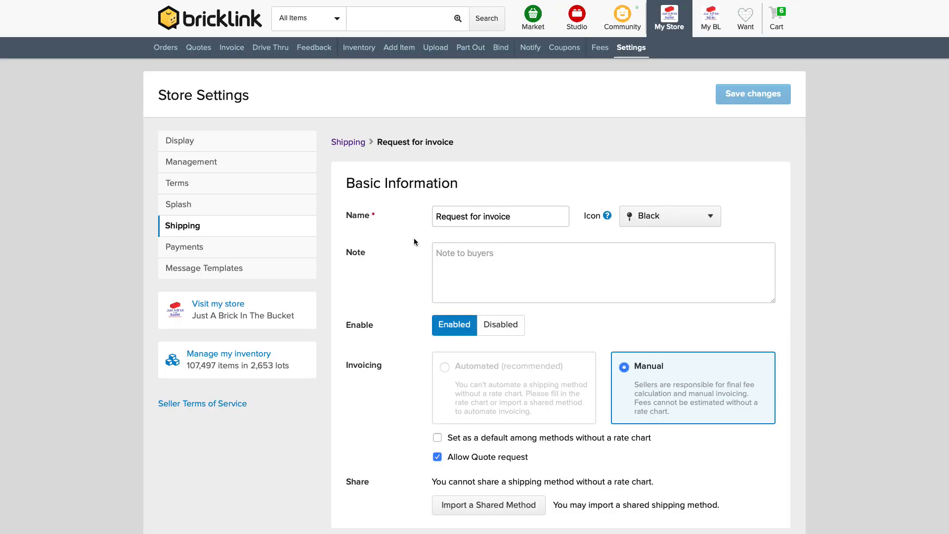
{"action": "scroll", "coordinate": [414, 242], "scroll_direction": "down", "scroll_amount": 3}
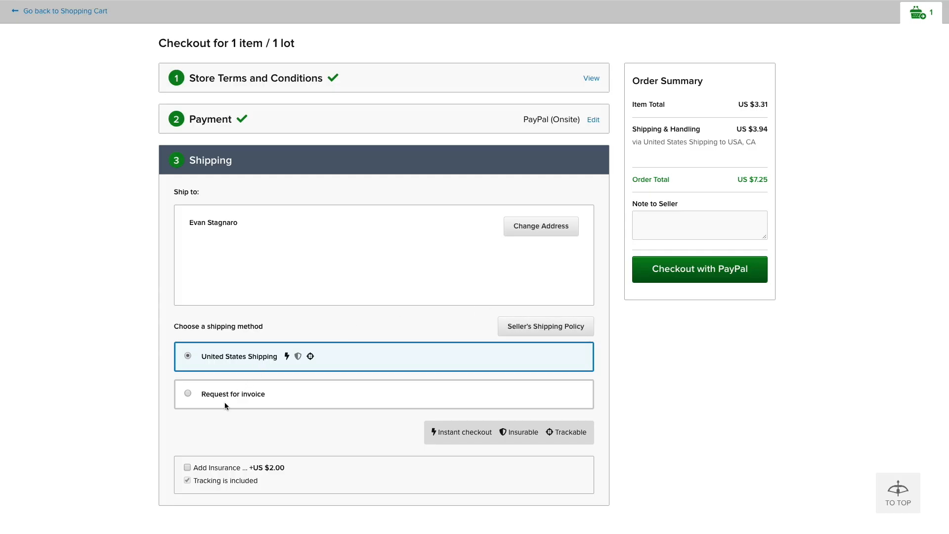
Step: Switch to the store's checkout page and compare the order summaries for the Request for invoice and United States Shipping methods
{"action": "left_click", "coordinate": [227, 394]}
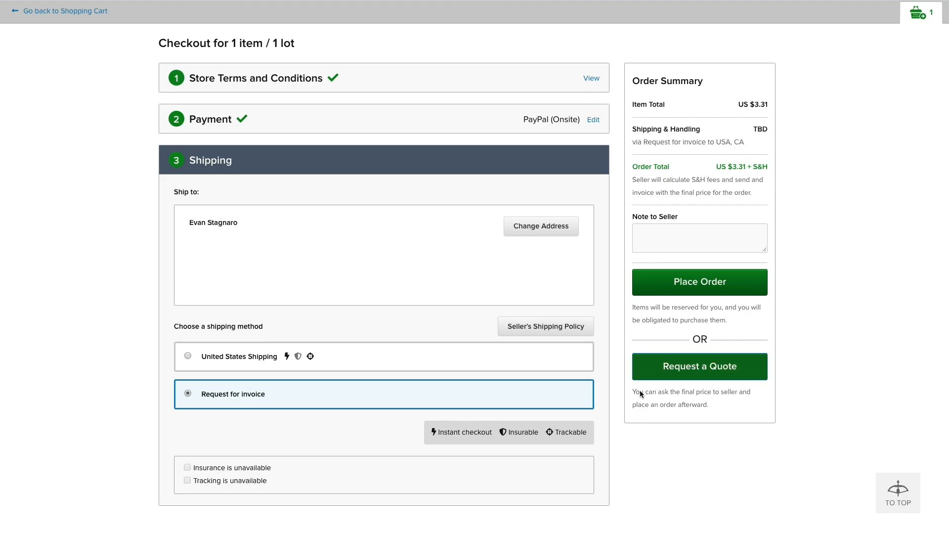
{"action": "left_click", "coordinate": [538, 359]}
{"action": "left_click", "coordinate": [525, 398]}
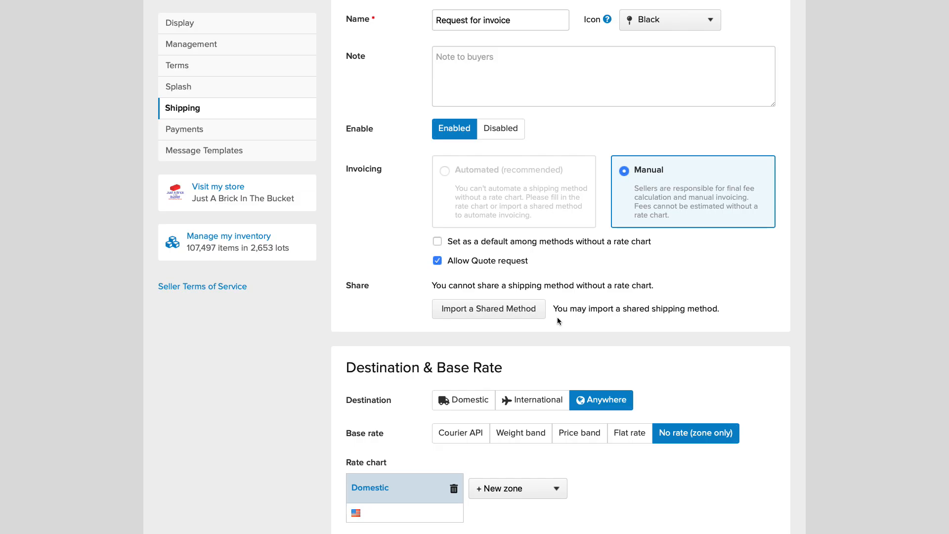
Step: Examine the Request for invoice method's zone-only rate chart, discounts, additional charges, restrictions and adjustments in the store settings
{"action": "scroll", "coordinate": [558, 318], "scroll_direction": "down", "scroll_amount": 3}
{"action": "scroll", "coordinate": [557, 320], "scroll_direction": "down", "scroll_amount": 1}
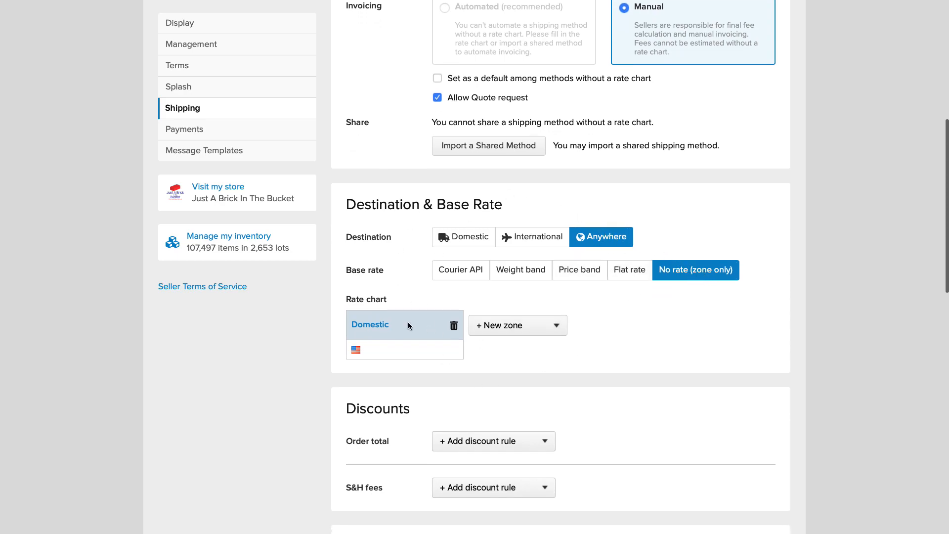
{"action": "scroll", "coordinate": [544, 316], "scroll_direction": "up", "scroll_amount": 1}
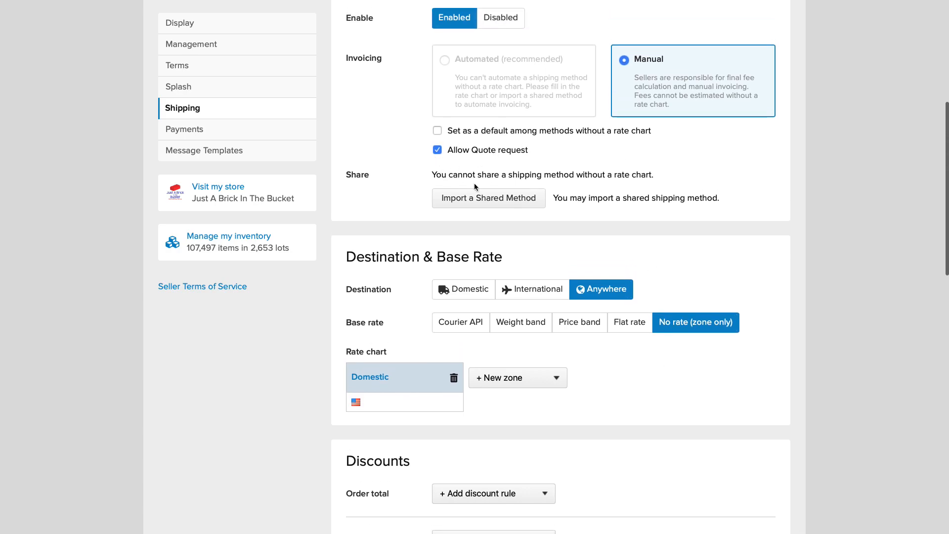
{"action": "scroll", "coordinate": [743, 270], "scroll_direction": "down", "scroll_amount": 5}
{"action": "scroll", "coordinate": [743, 271], "scroll_direction": "down", "scroll_amount": 1}
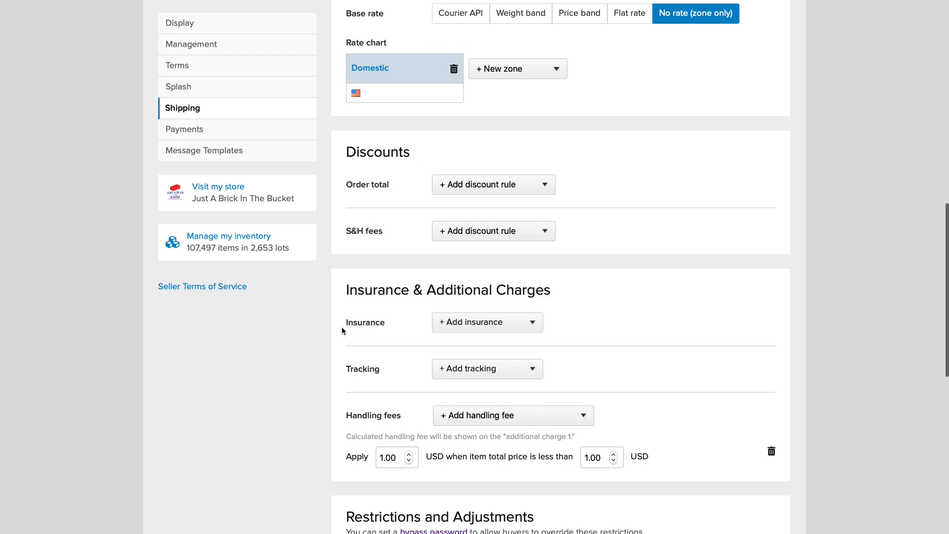
{"action": "scroll", "coordinate": [345, 322], "scroll_direction": "down", "scroll_amount": 5}
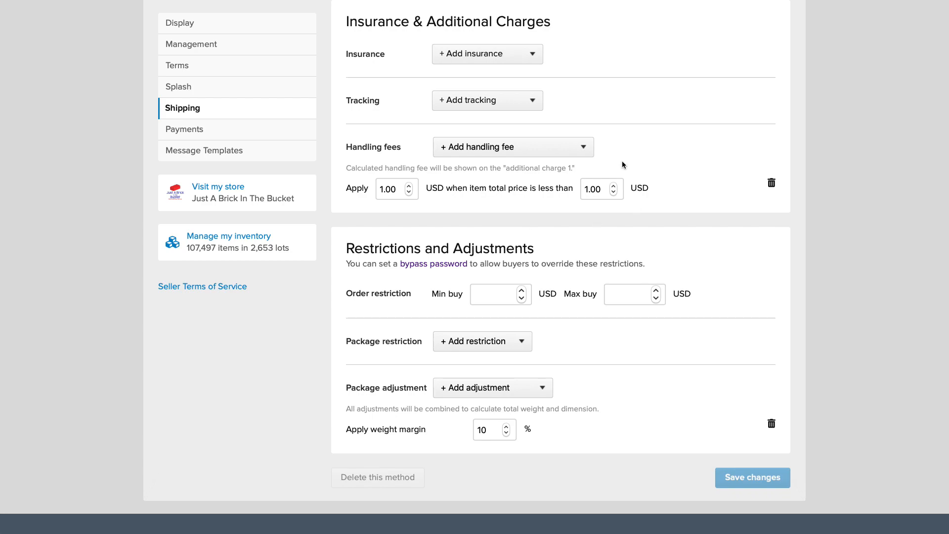
Step: Leave the Request for invoice method, return to the list of shipping methods and open the International Shipping method
{"action": "scroll", "coordinate": [664, 294], "scroll_direction": "down", "scroll_amount": 1}
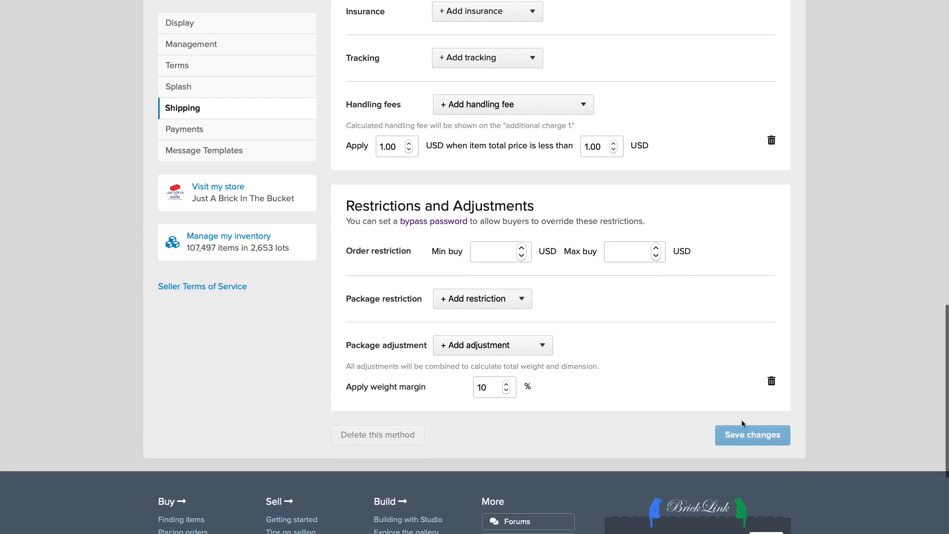
{"action": "scroll", "coordinate": [664, 412], "scroll_direction": "up", "scroll_amount": 15}
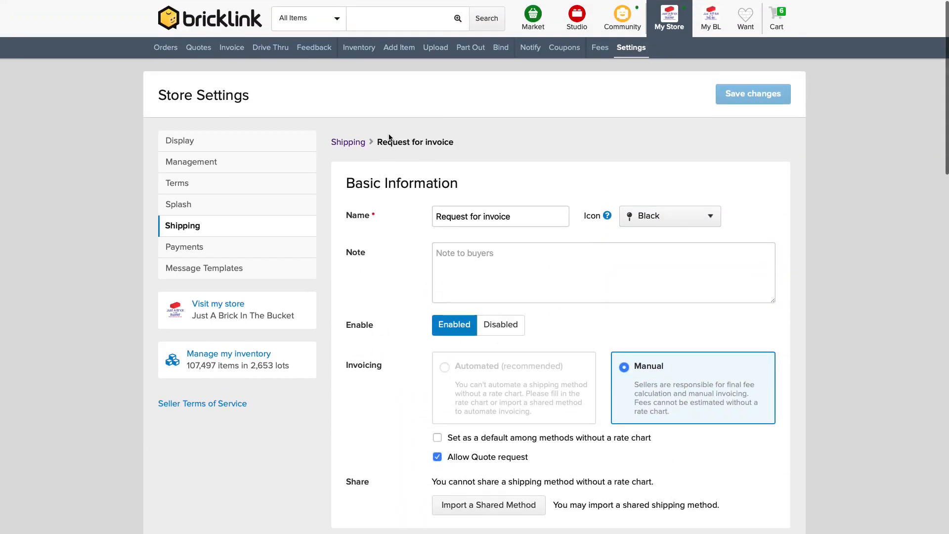
{"action": "left_click", "coordinate": [349, 142]}
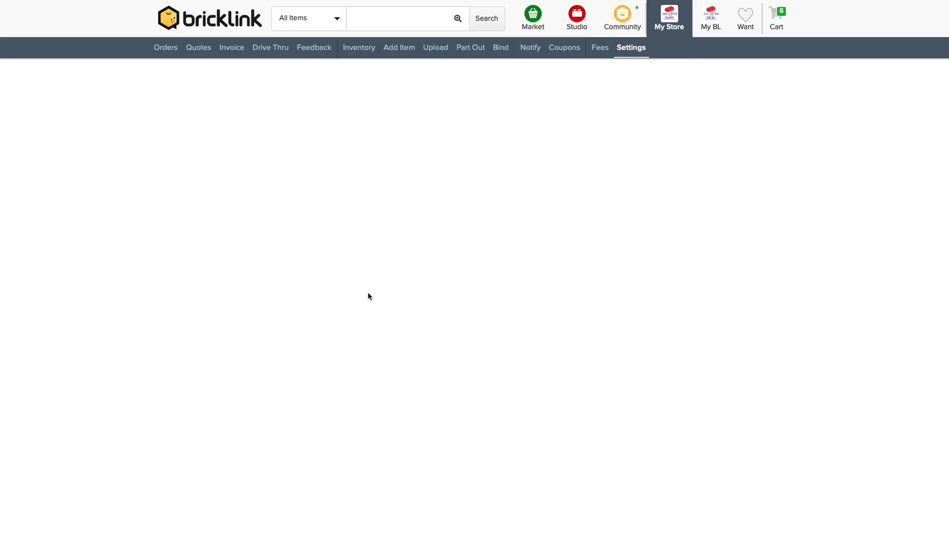
{"action": "scroll", "coordinate": [331, 275], "scroll_direction": "down", "scroll_amount": 1}
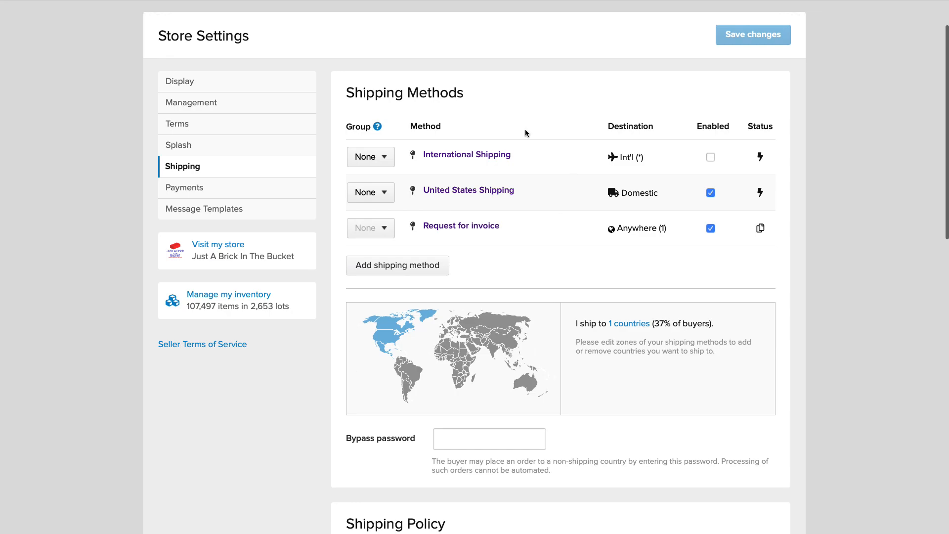
{"action": "left_click", "coordinate": [476, 156]}
Step: Start a new zone by countries in the International Shipping weight-band rate chart and select Afghanistan, Albania and Algeria
{"action": "scroll", "coordinate": [337, 245], "scroll_direction": "down", "scroll_amount": 1}
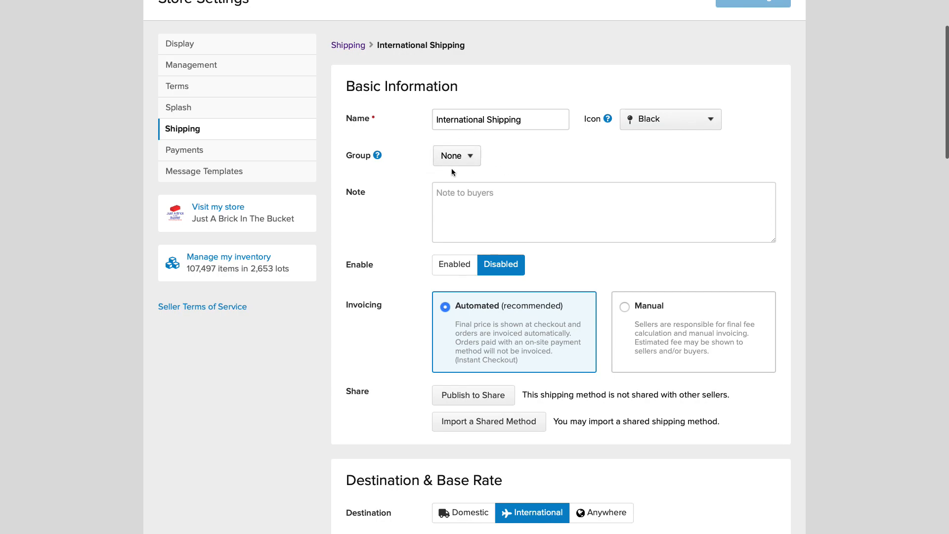
{"action": "scroll", "coordinate": [421, 171], "scroll_direction": "down", "scroll_amount": 2}
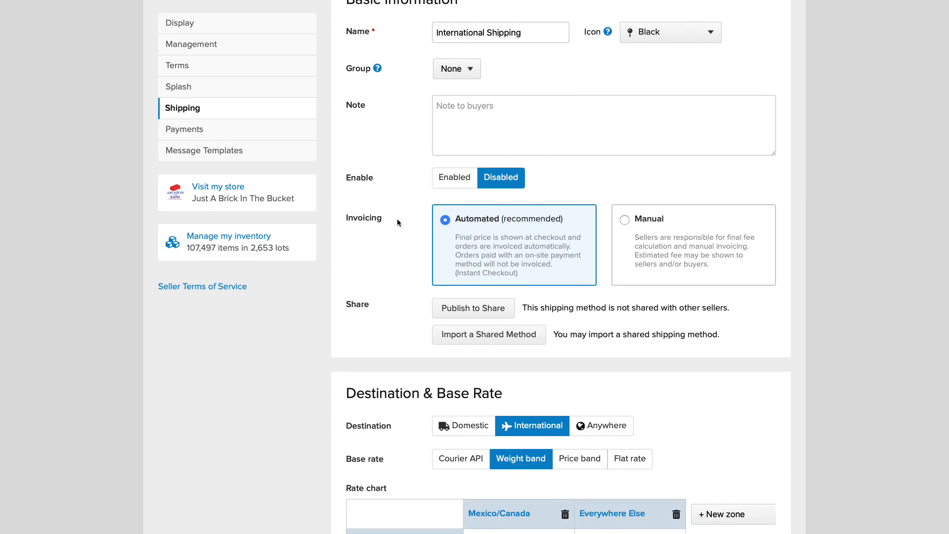
{"action": "scroll", "coordinate": [397, 223], "scroll_direction": "down", "scroll_amount": 3}
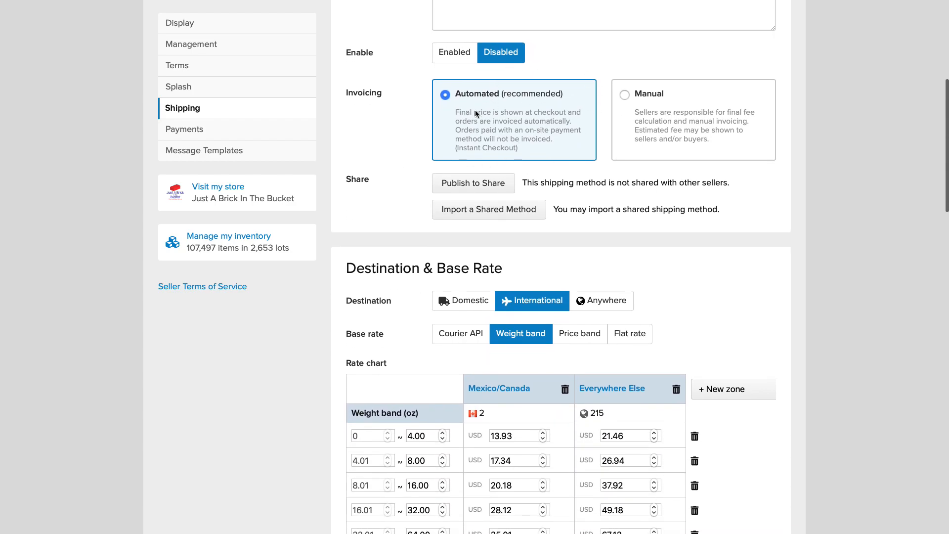
{"action": "scroll", "coordinate": [413, 153], "scroll_direction": "down", "scroll_amount": 4}
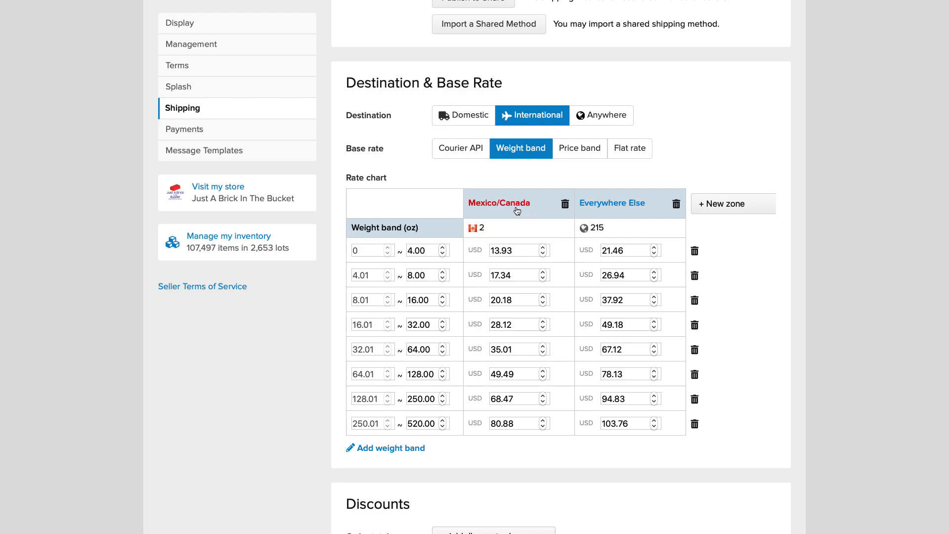
{"action": "left_click", "coordinate": [747, 205]}
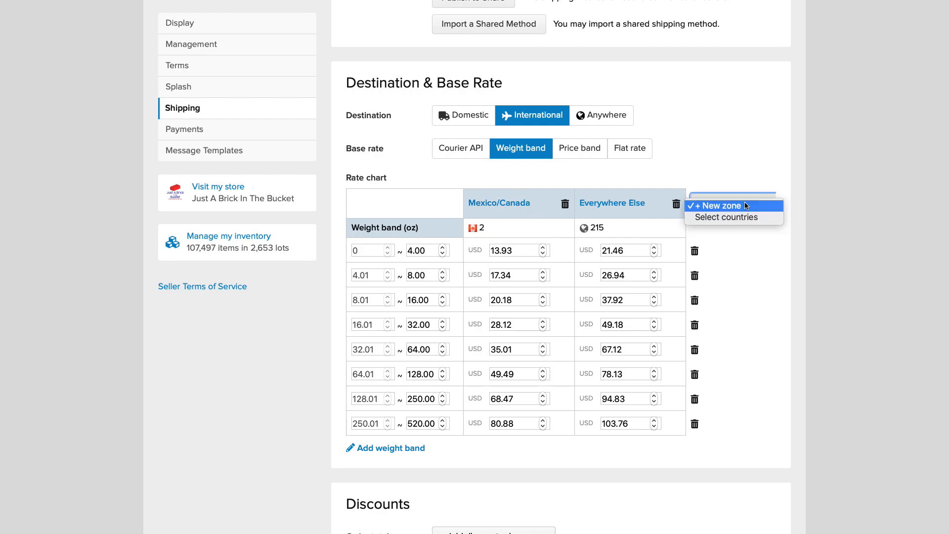
{"action": "left_click", "coordinate": [746, 212]}
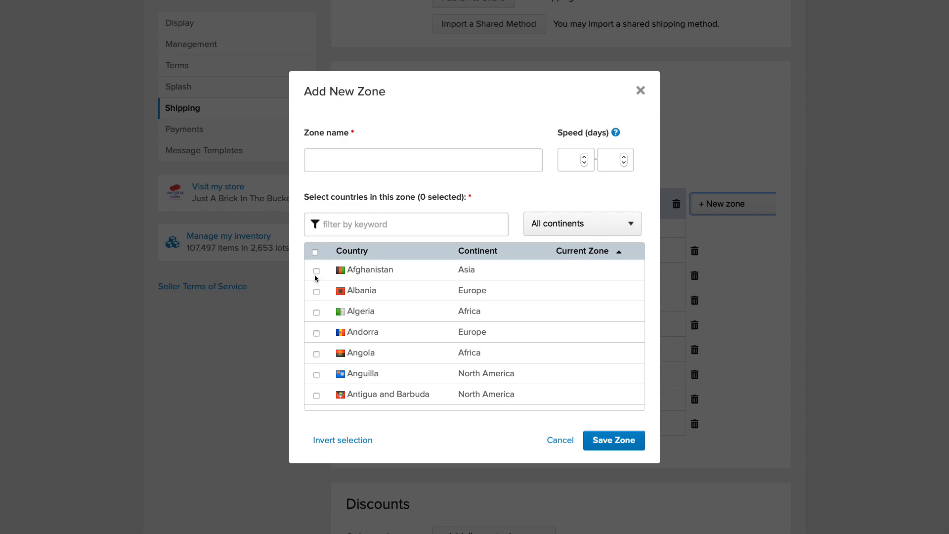
{"action": "left_click", "coordinate": [316, 292]}
{"action": "left_click", "coordinate": [316, 271]}
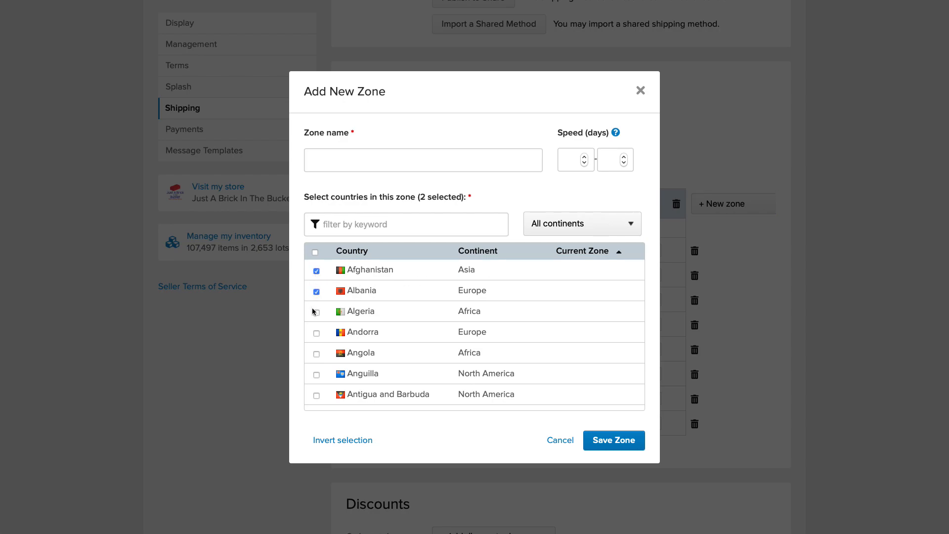
{"action": "left_click", "coordinate": [316, 313]}
Step: Name the new three-country zone Test and save it to the rate chart
{"action": "left_click", "coordinate": [597, 441]}
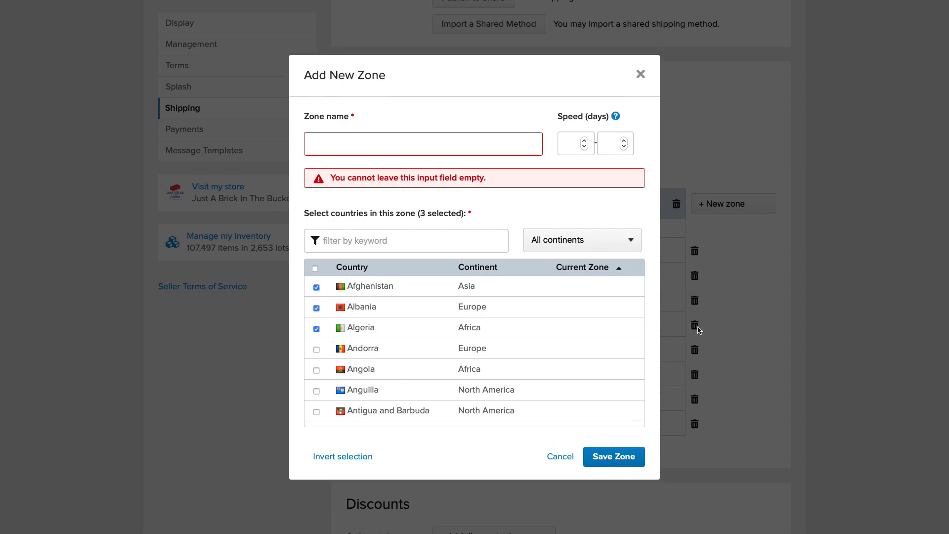
{"action": "left_click", "coordinate": [401, 147]}
{"action": "type", "text": "Test"}
{"action": "left_click", "coordinate": [613, 456]}
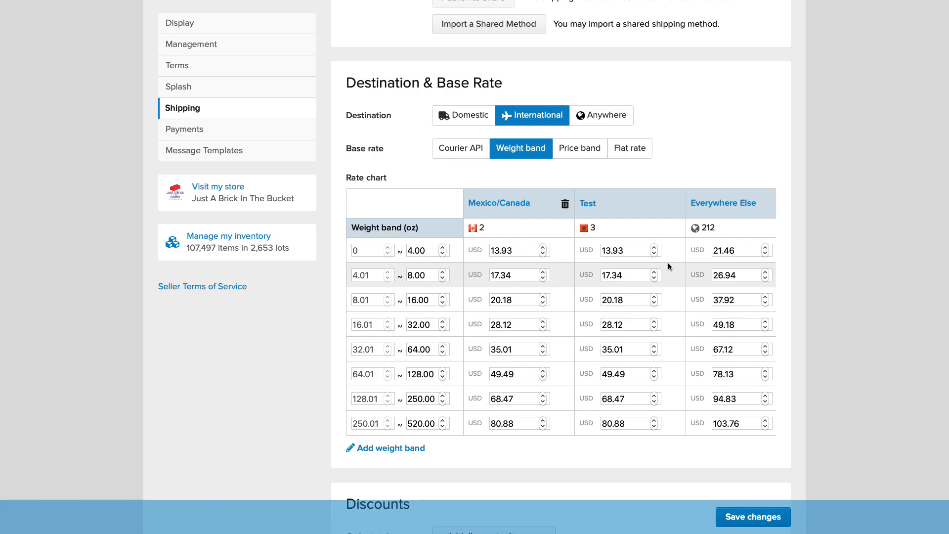
Step: Check the rates of the Test zone in the rate chart and remove that zone
{"action": "scroll", "coordinate": [669, 264], "scroll_direction": "right", "scroll_amount": 2}
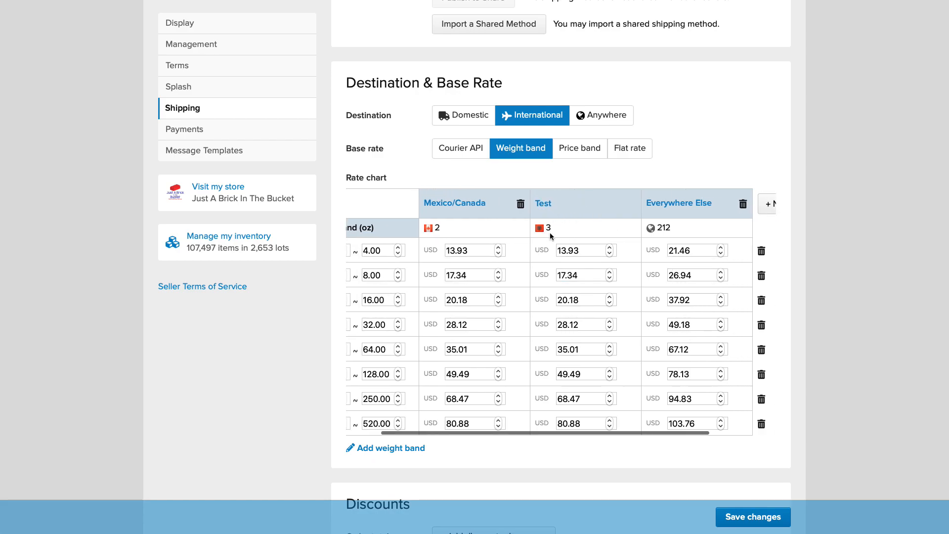
{"action": "scroll", "coordinate": [583, 228], "scroll_direction": "right", "scroll_amount": 1}
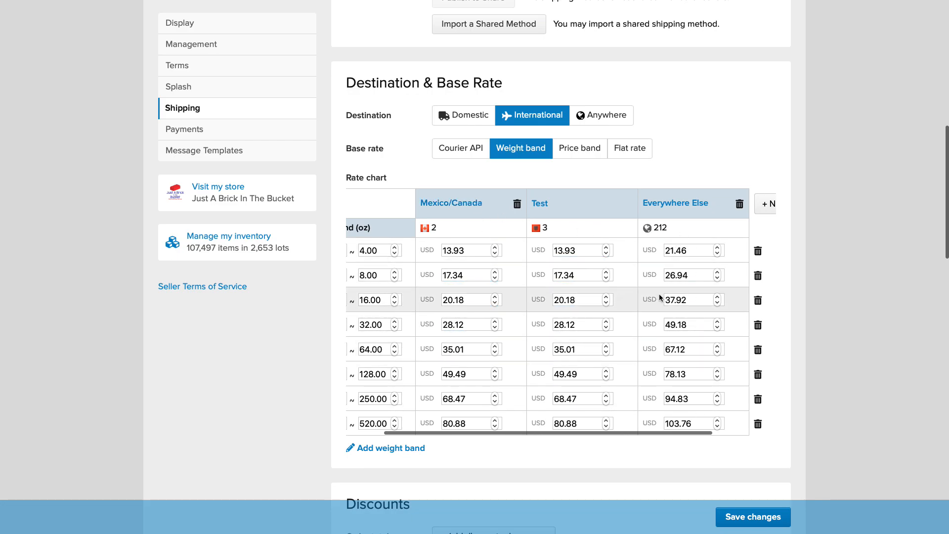
{"action": "scroll", "coordinate": [590, 224], "scroll_direction": "down", "scroll_amount": 1}
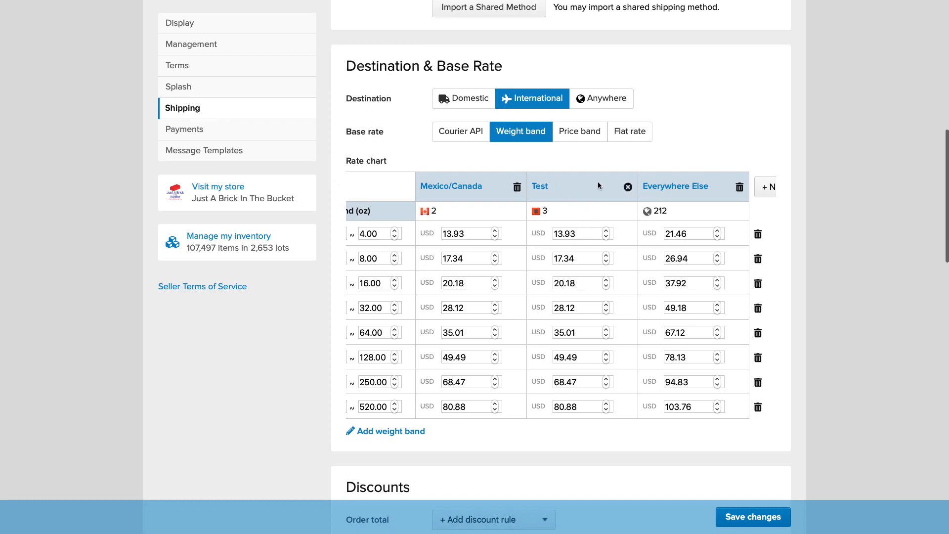
{"action": "left_click", "coordinate": [628, 188]}
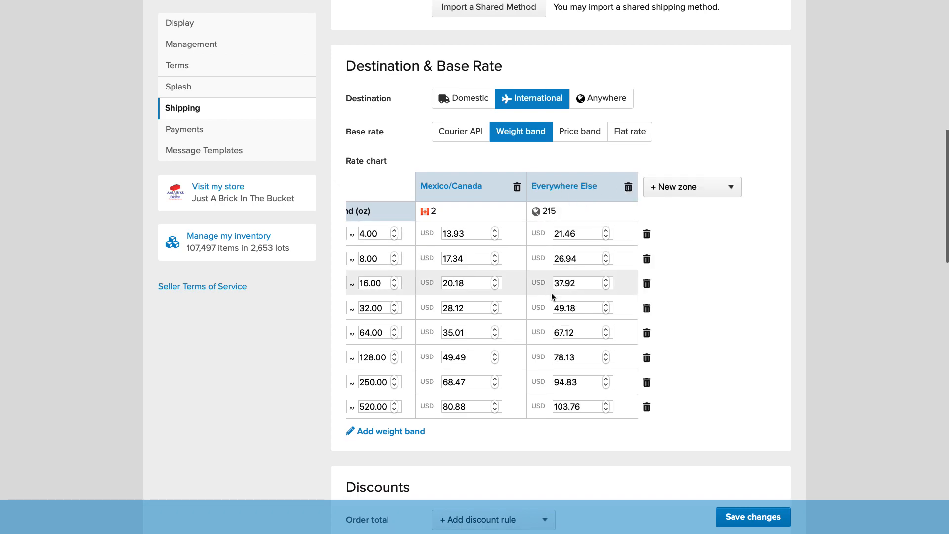
Step: Look over the International Shipping method's discounts, insurance, handling fees and package adjustment, and save the method's changes
{"action": "scroll", "coordinate": [552, 294], "scroll_direction": "down", "scroll_amount": 2}
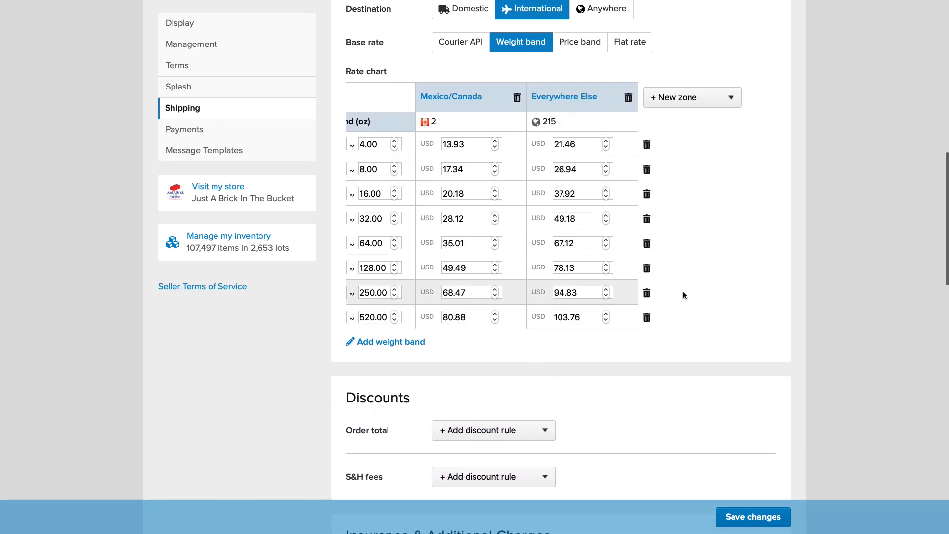
{"action": "scroll", "coordinate": [683, 292], "scroll_direction": "up", "scroll_amount": 2}
{"action": "scroll", "coordinate": [677, 296], "scroll_direction": "down", "scroll_amount": 7}
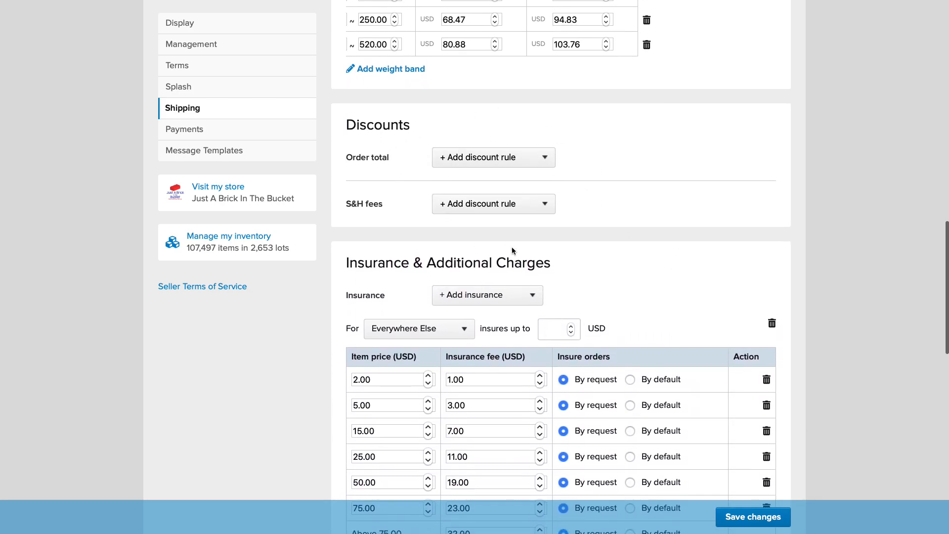
{"action": "scroll", "coordinate": [512, 247], "scroll_direction": "down", "scroll_amount": 3}
{"action": "scroll", "coordinate": [490, 237], "scroll_direction": "down", "scroll_amount": 6}
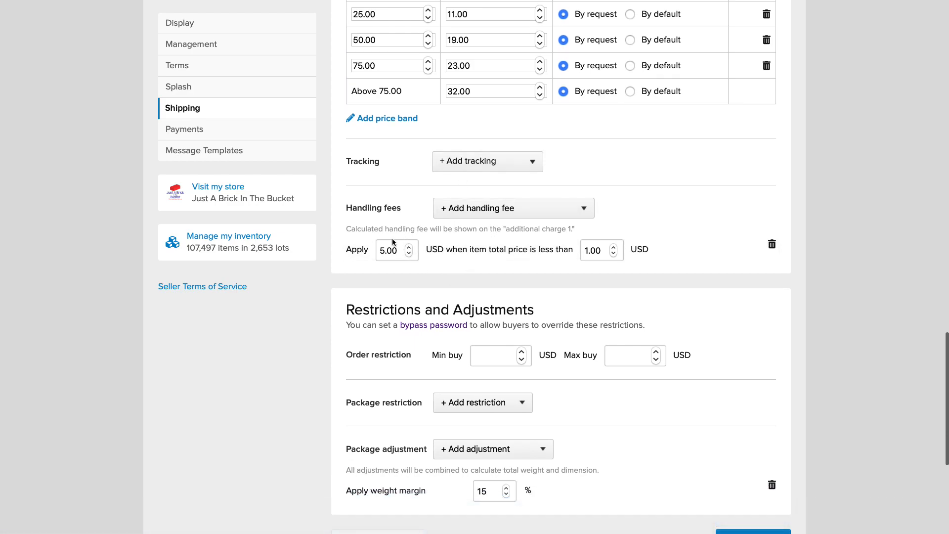
{"action": "scroll", "coordinate": [467, 305], "scroll_direction": "down", "scroll_amount": 3}
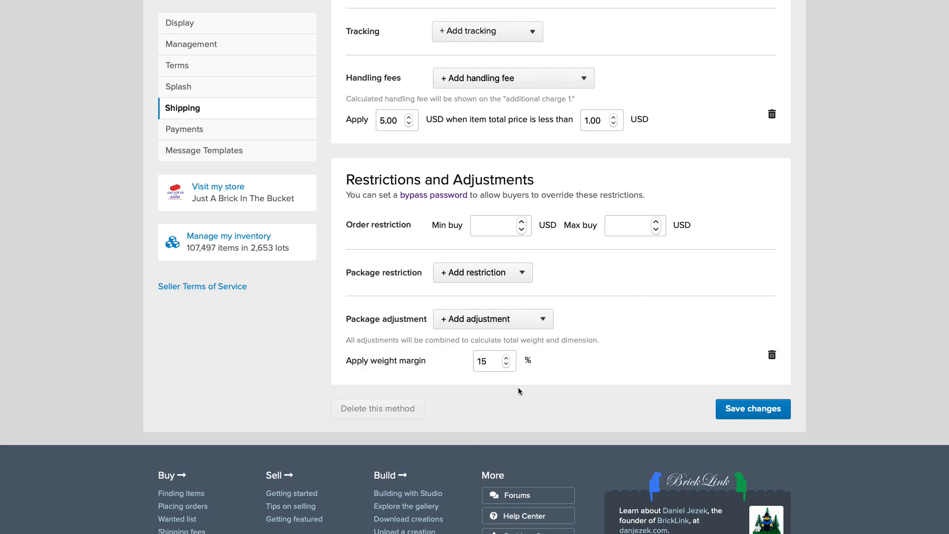
{"action": "left_click", "coordinate": [753, 408]}
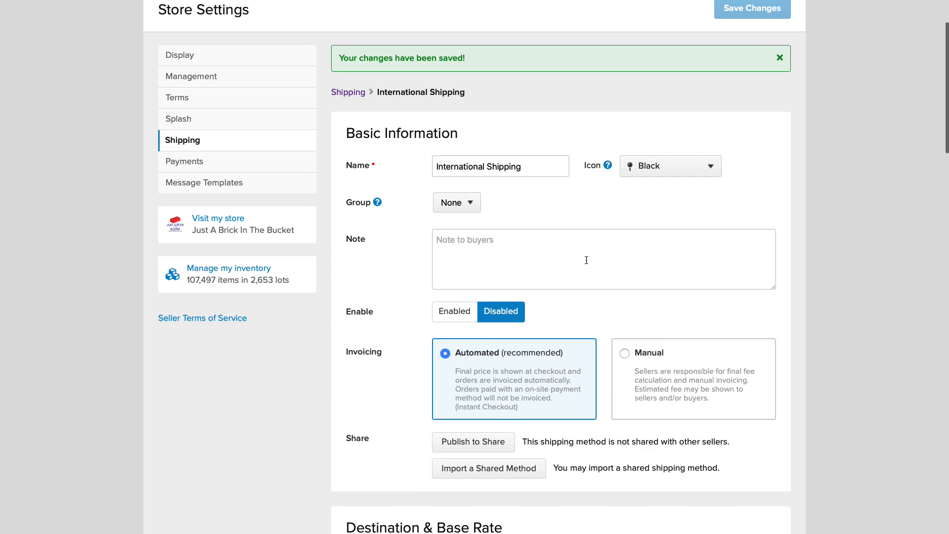
Step: Return to the list of shipping methods and look over the Shipping Policy text beneath it
{"action": "left_click", "coordinate": [351, 94]}
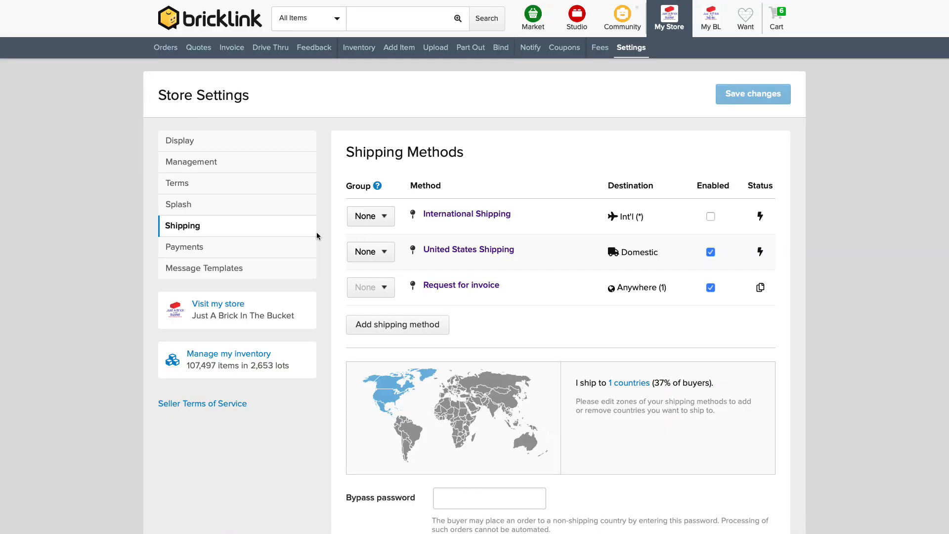
{"action": "scroll", "coordinate": [319, 236], "scroll_direction": "down", "scroll_amount": 1}
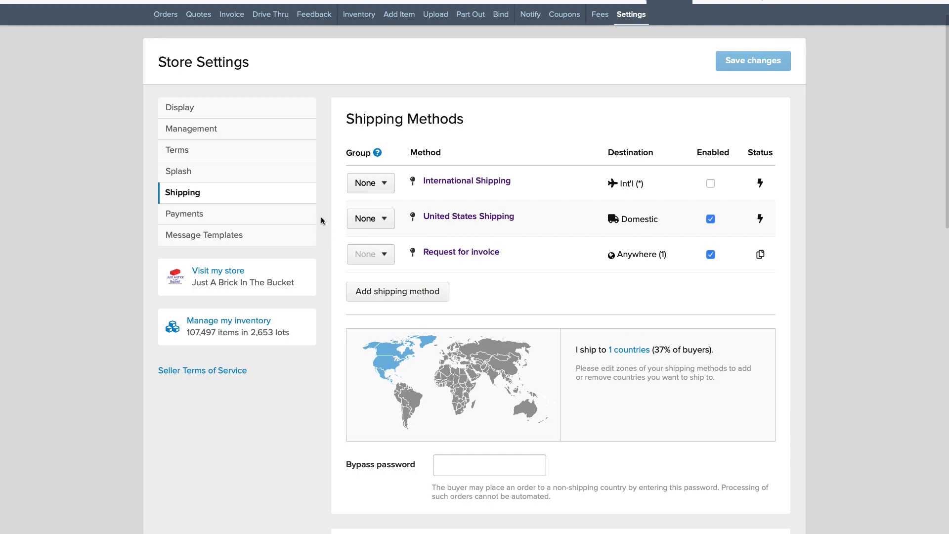
{"action": "scroll", "coordinate": [321, 221], "scroll_direction": "down", "scroll_amount": 1}
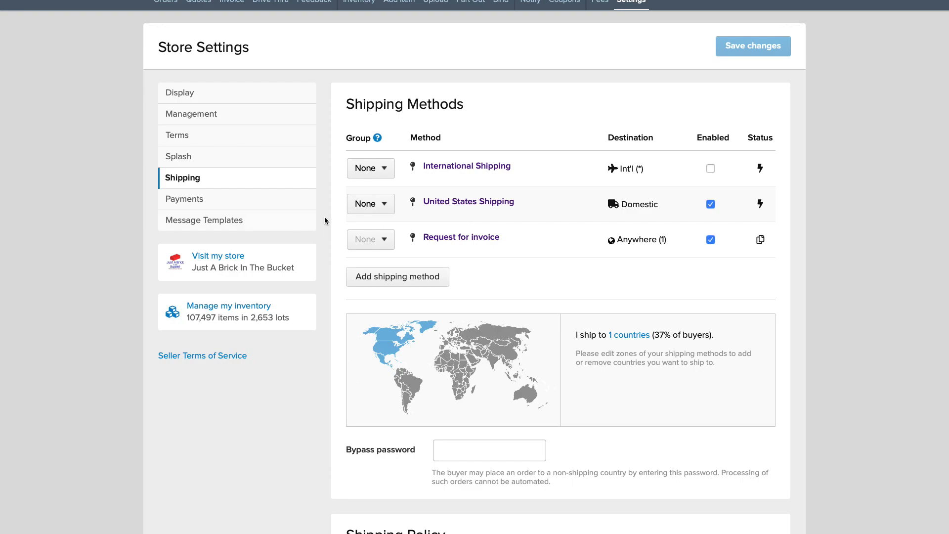
{"action": "scroll", "coordinate": [322, 219], "scroll_direction": "down", "scroll_amount": 7}
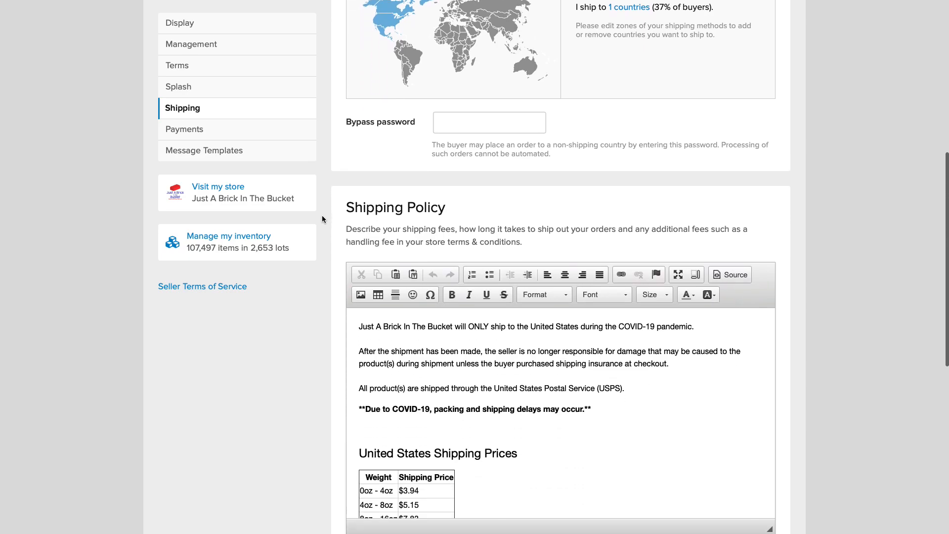
{"action": "scroll", "coordinate": [322, 219], "scroll_direction": "down", "scroll_amount": 6}
{"action": "scroll", "coordinate": [322, 219], "scroll_direction": "up", "scroll_amount": 6}
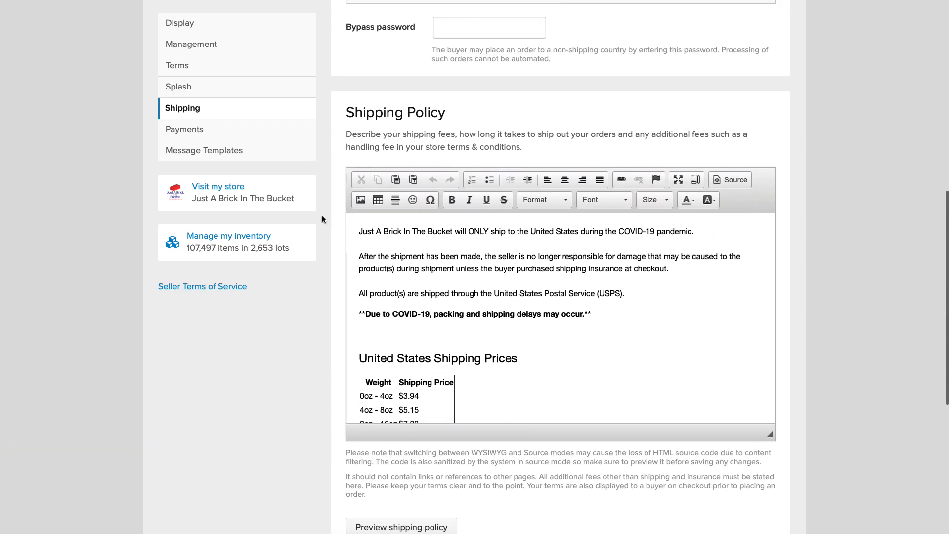
Step: Review the shipping methods, the shipping destination map and the bypass password option on the store's shipping settings page
{"action": "scroll", "coordinate": [322, 219], "scroll_direction": "up", "scroll_amount": 4}
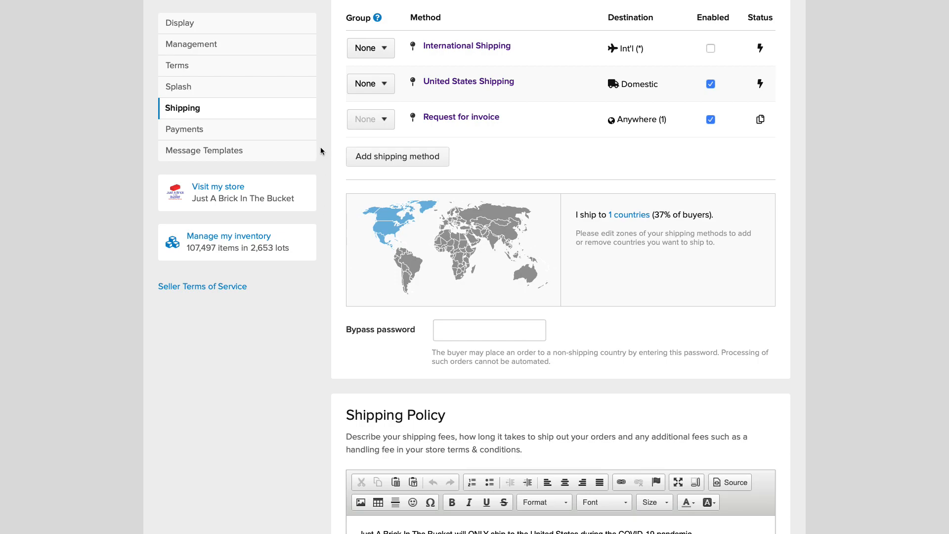
{"action": "scroll", "coordinate": [321, 151], "scroll_direction": "up", "scroll_amount": 3}
{"action": "scroll", "coordinate": [320, 148], "scroll_direction": "up", "scroll_amount": 2}
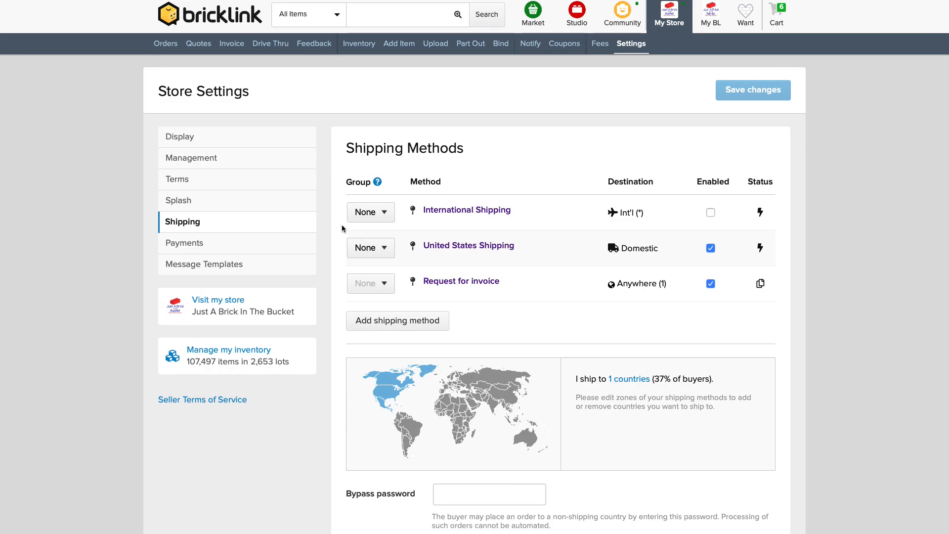
{"action": "scroll", "coordinate": [322, 195], "scroll_direction": "down", "scroll_amount": 3}
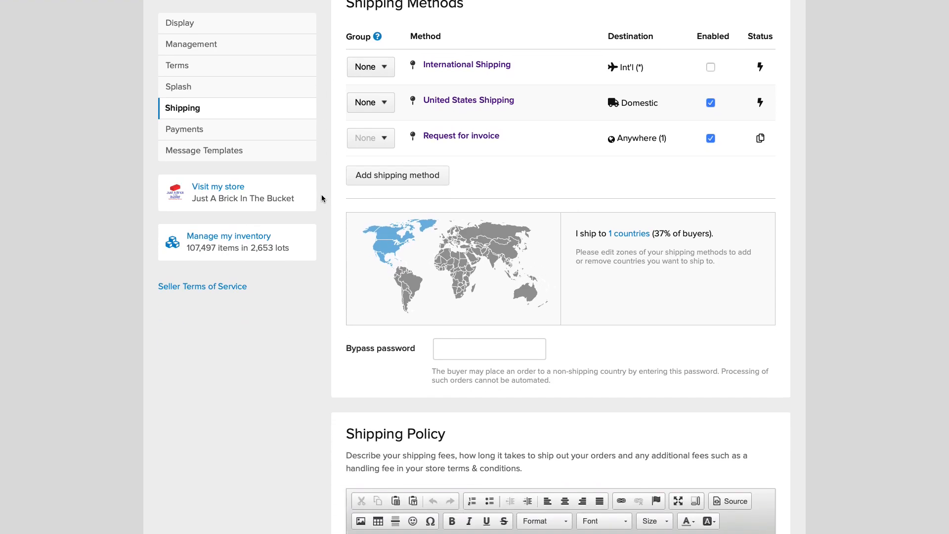
{"action": "scroll", "coordinate": [321, 199], "scroll_direction": "down", "scroll_amount": 1}
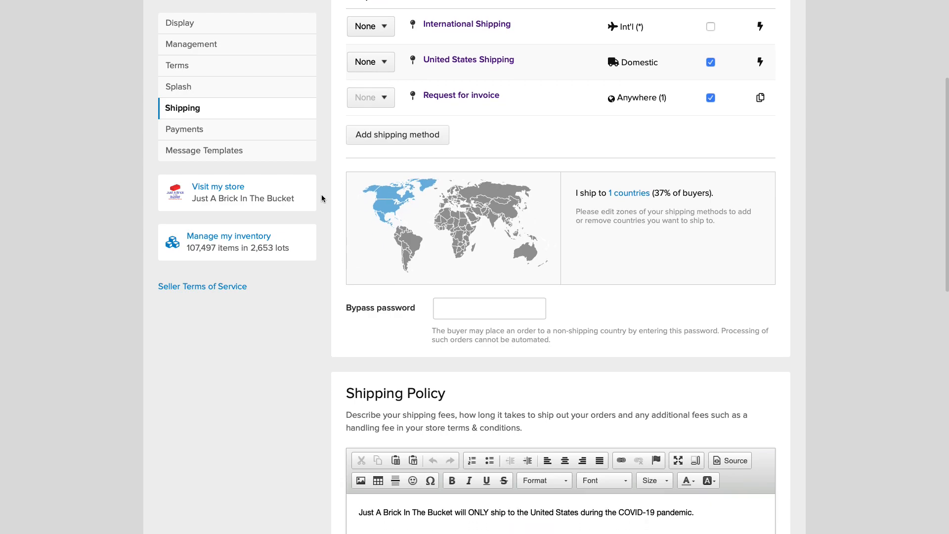
{"action": "scroll", "coordinate": [322, 198], "scroll_direction": "down", "scroll_amount": 1}
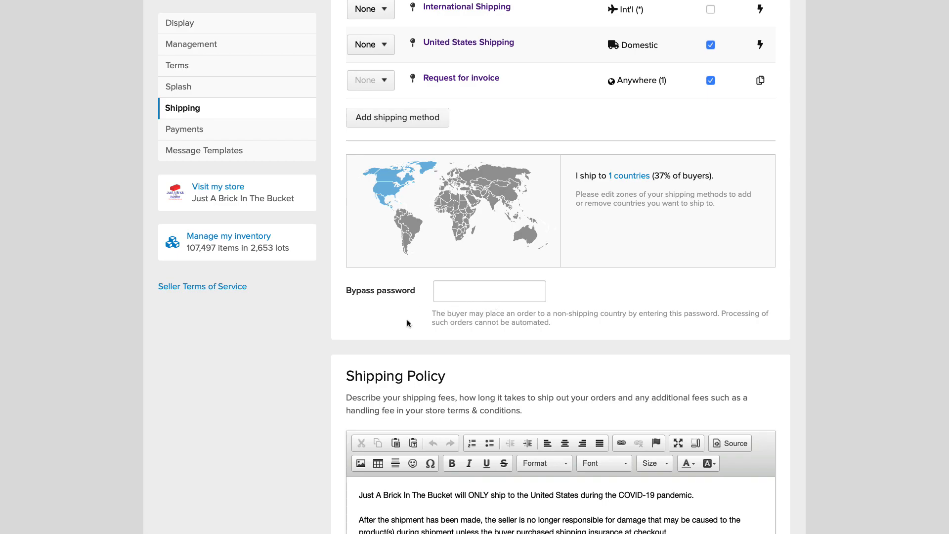
{"action": "scroll", "coordinate": [321, 299], "scroll_direction": "up", "scroll_amount": 1}
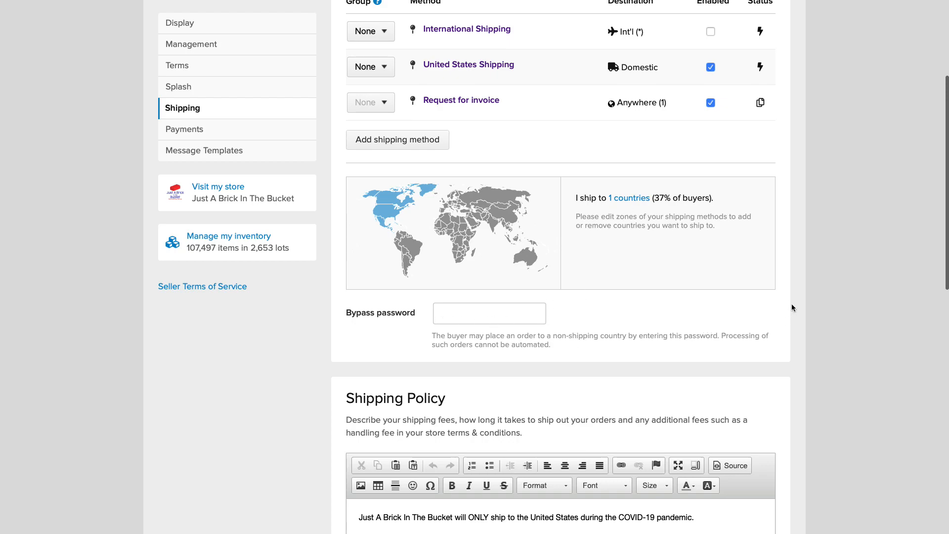
{"action": "scroll", "coordinate": [797, 305], "scroll_direction": "up", "scroll_amount": 5}
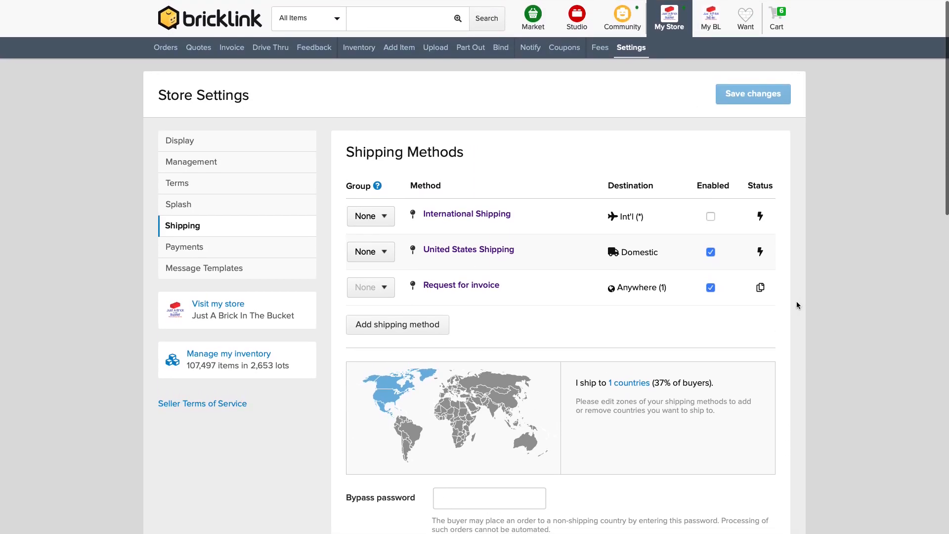